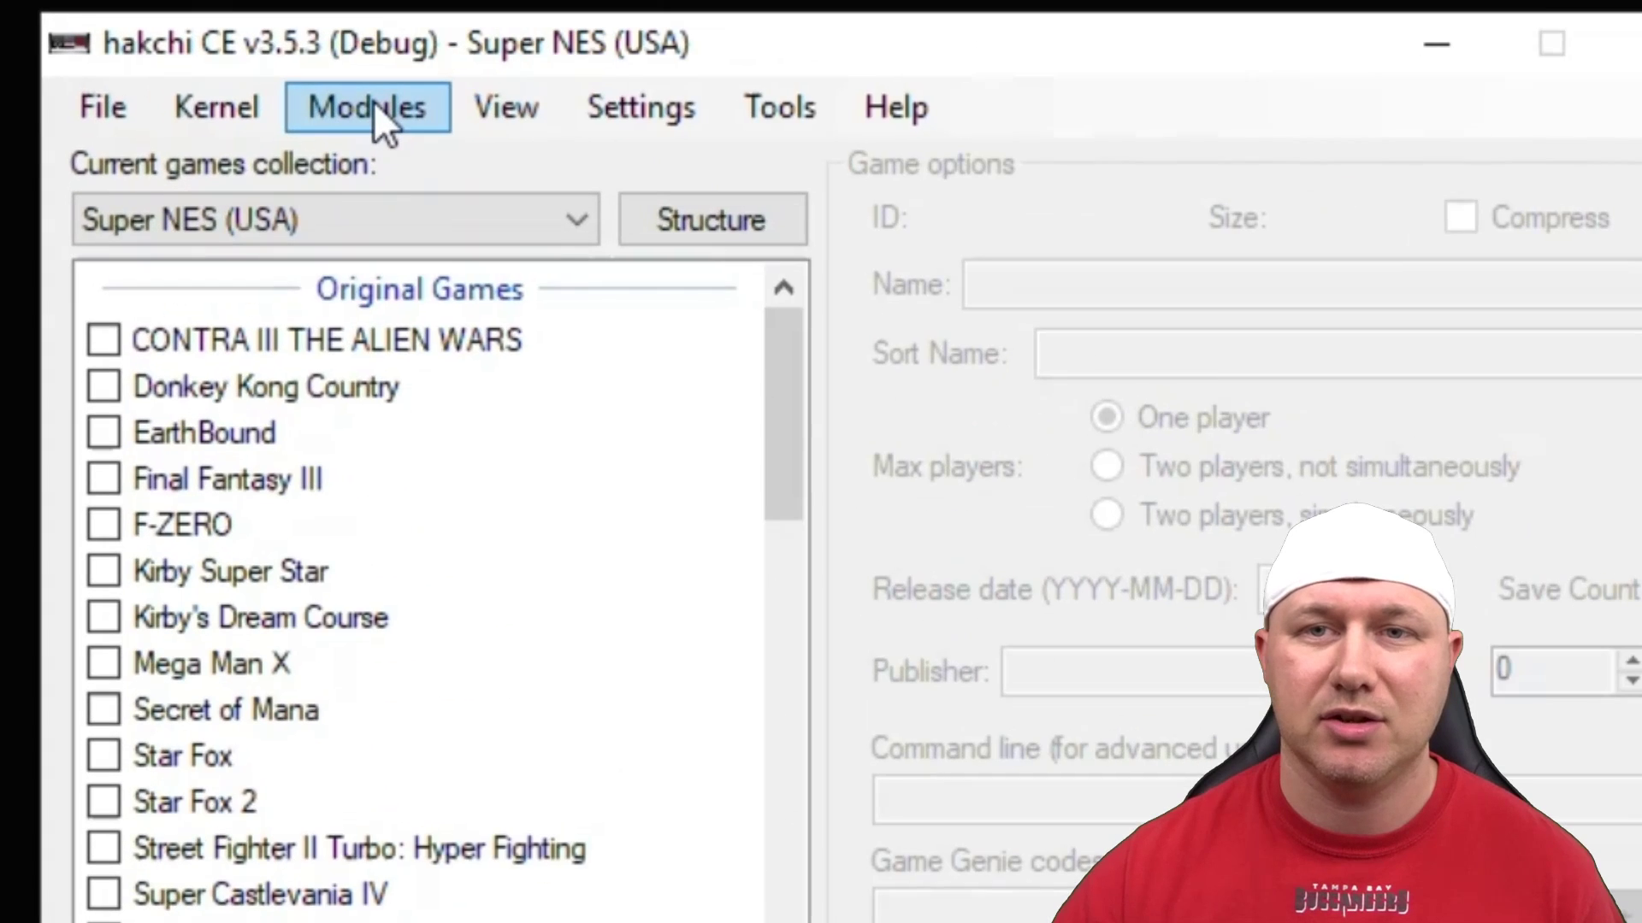
- Open KMFD's Mod Hub and select the RetroArch 177 Xtreme module among the RetroArch modules
click(297, 70)
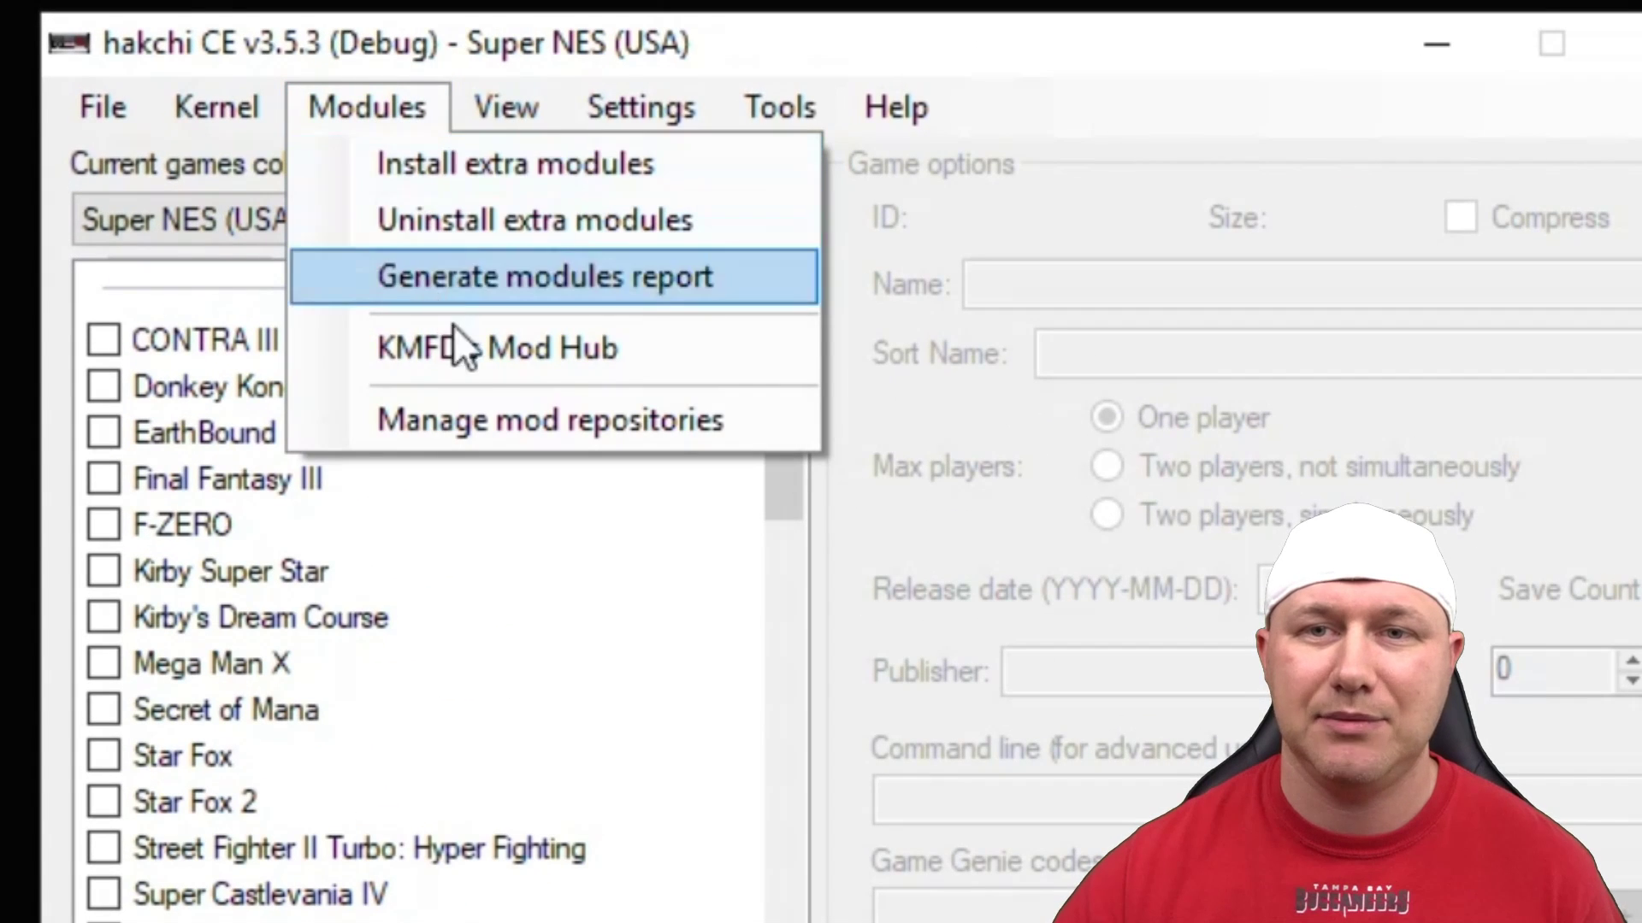
click(484, 351)
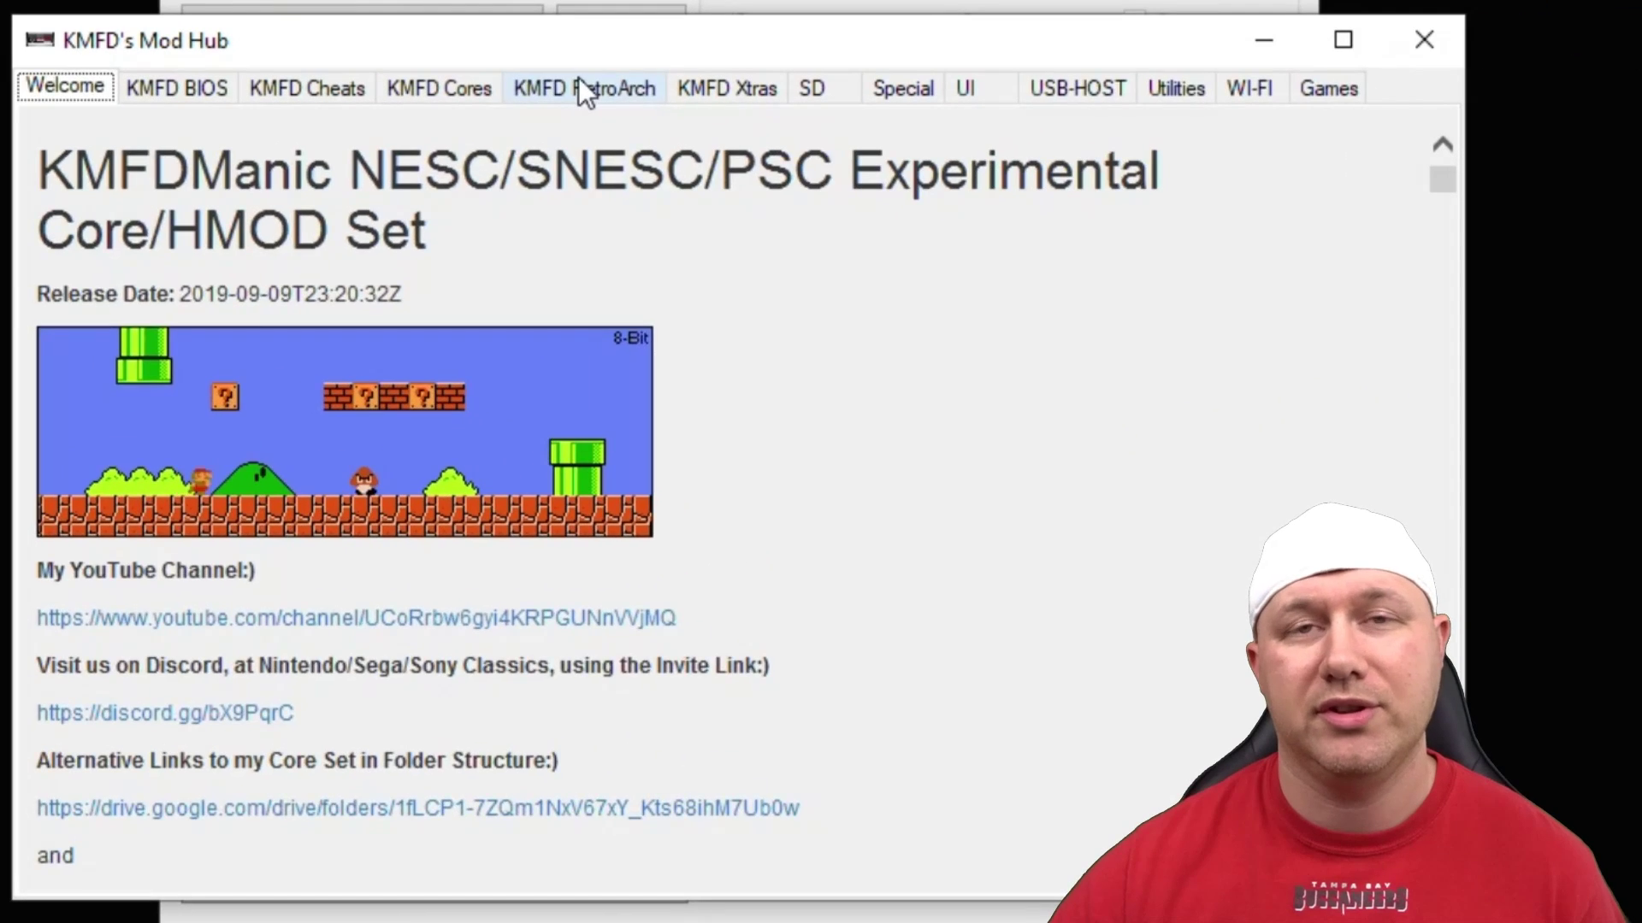
click(583, 85)
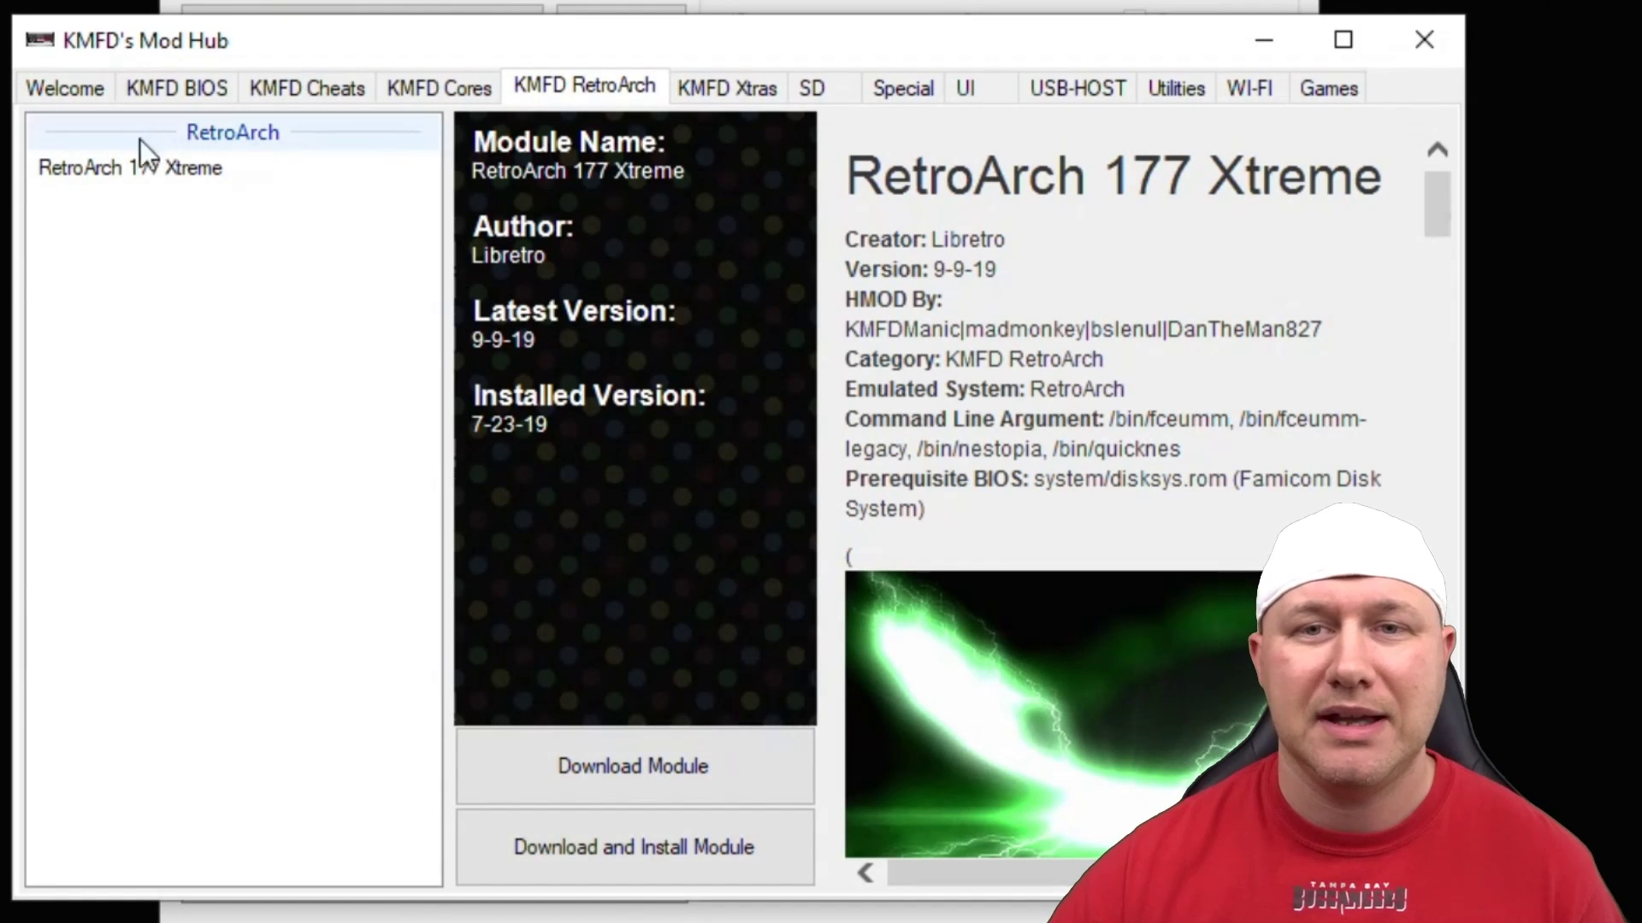
click(120, 168)
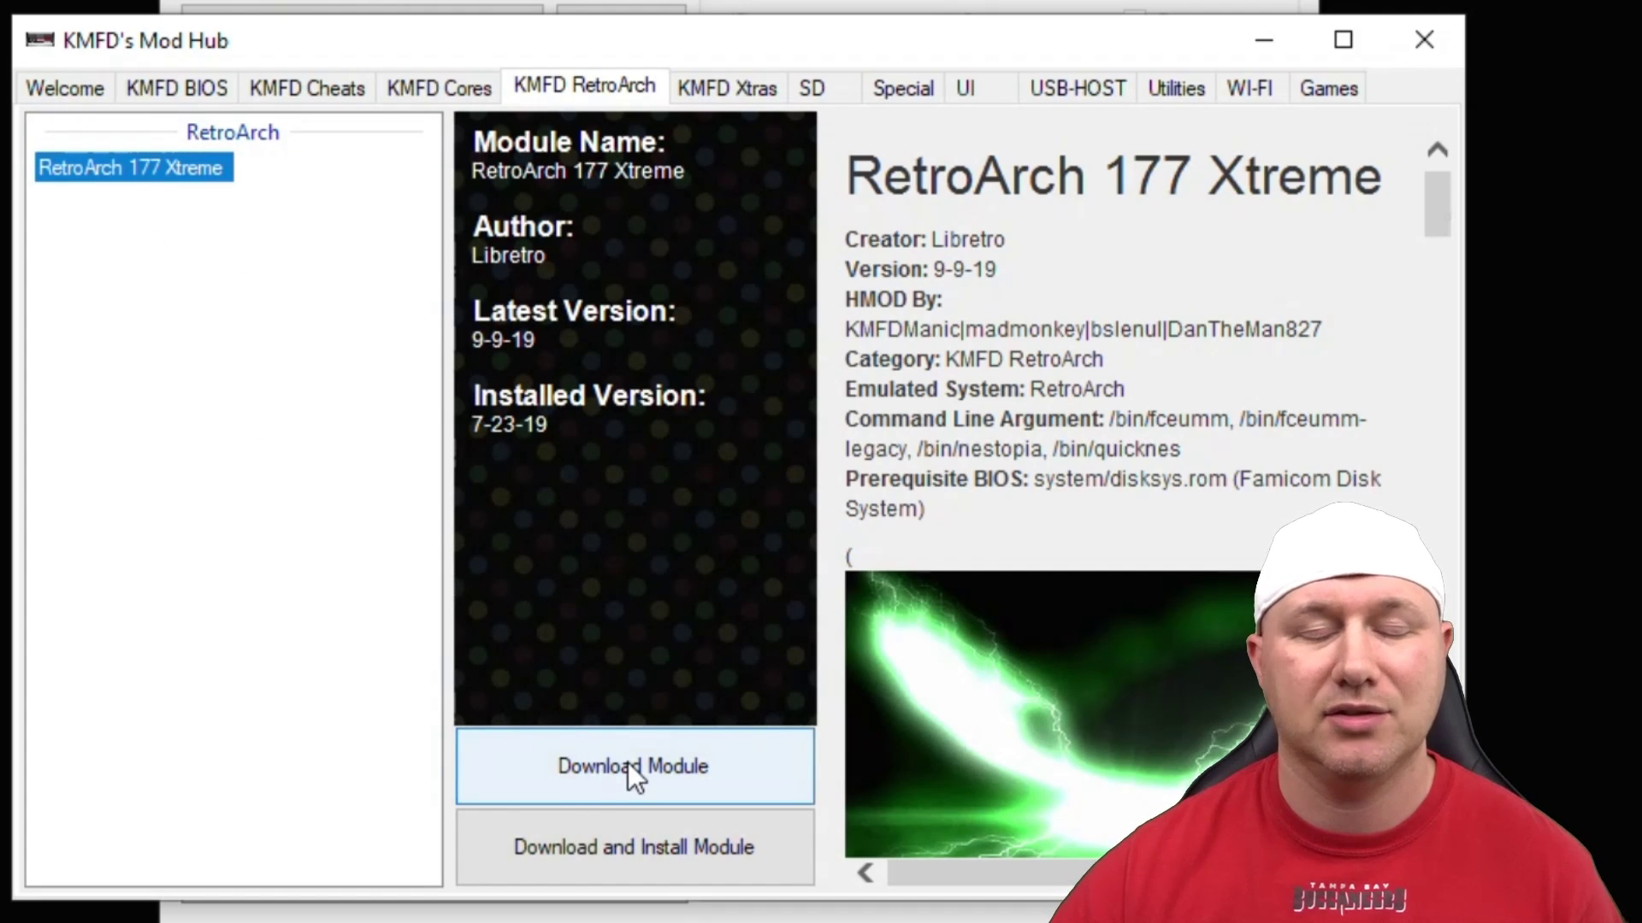
- Download the MAME 2003 Xtreme module from the KMFD arcade cores and close the mod hub
click(449, 86)
scroll(207, 254, down, 1)
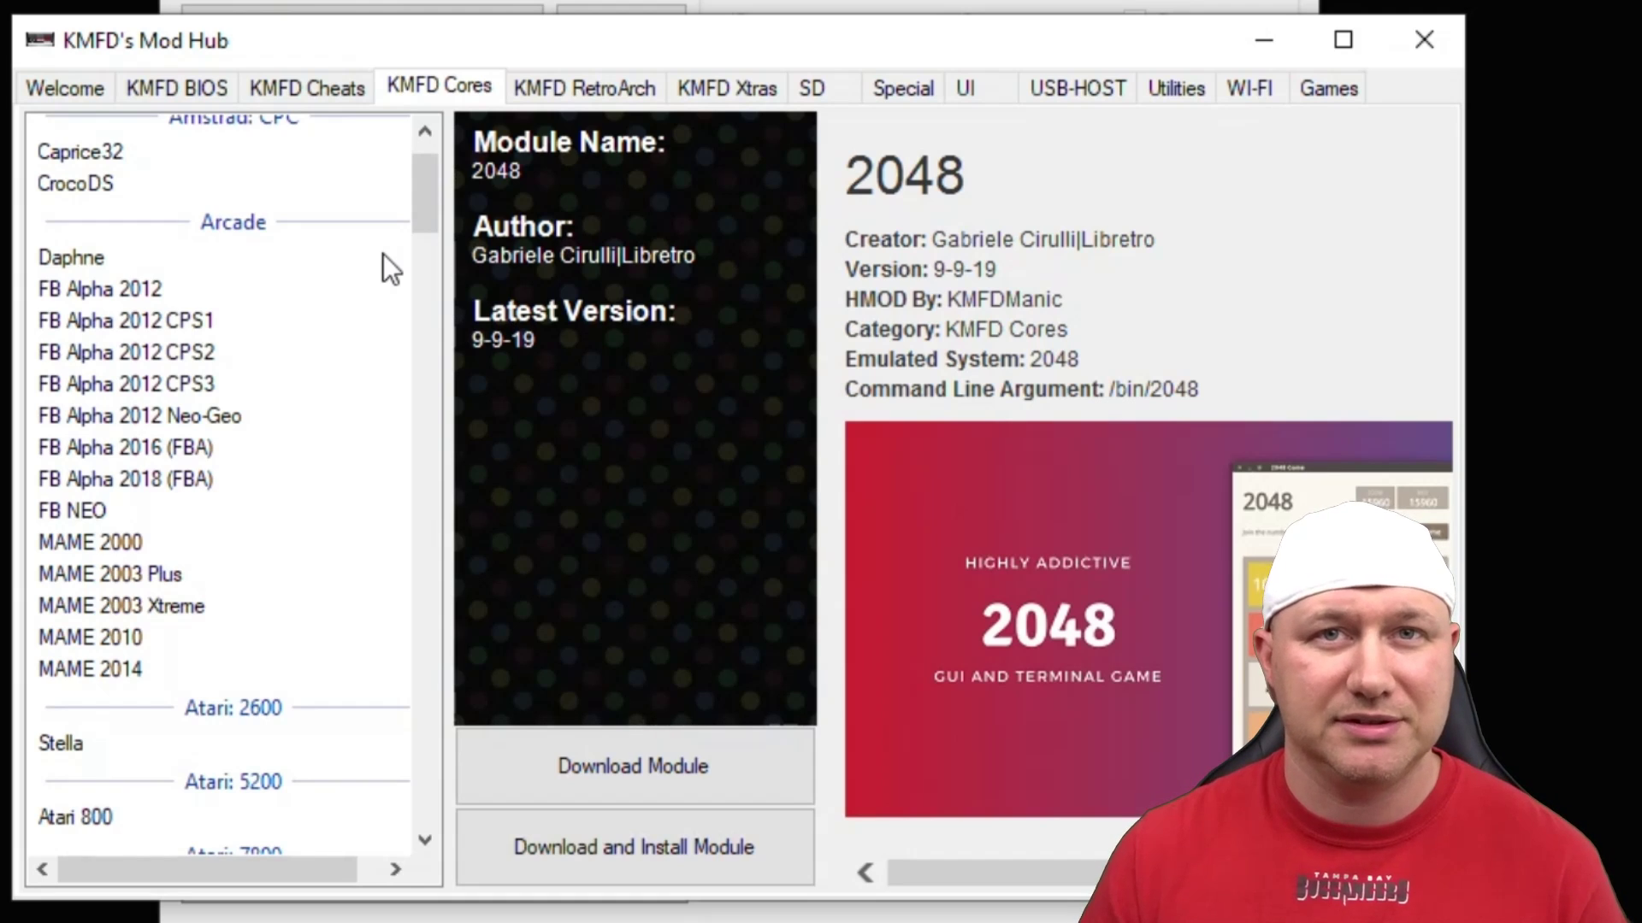
click(171, 605)
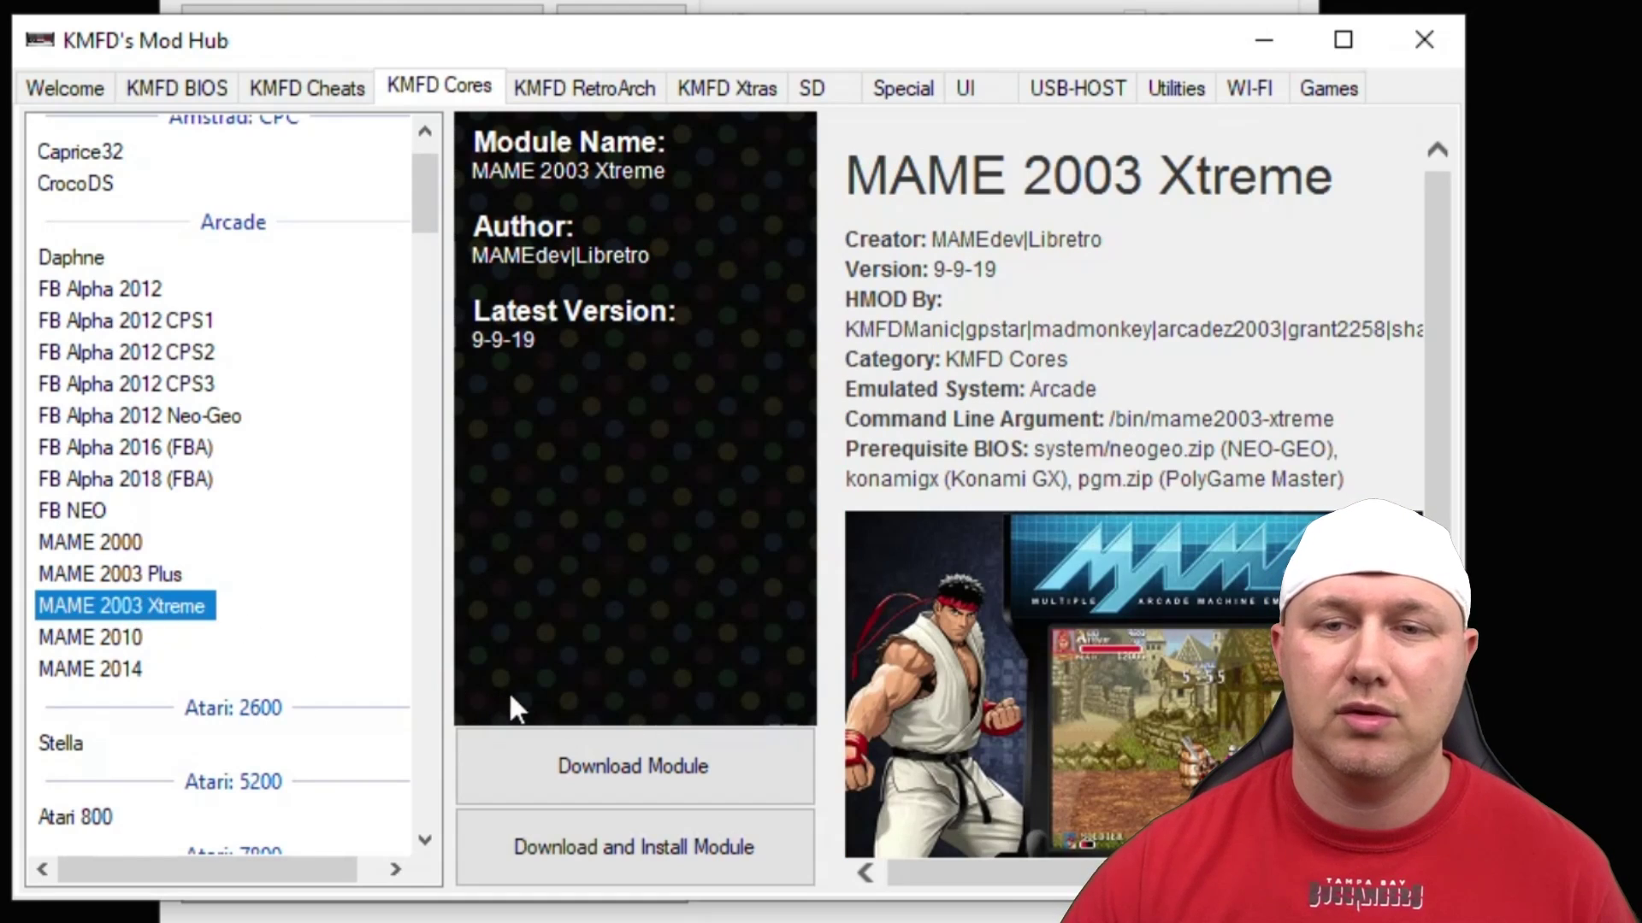
click(653, 777)
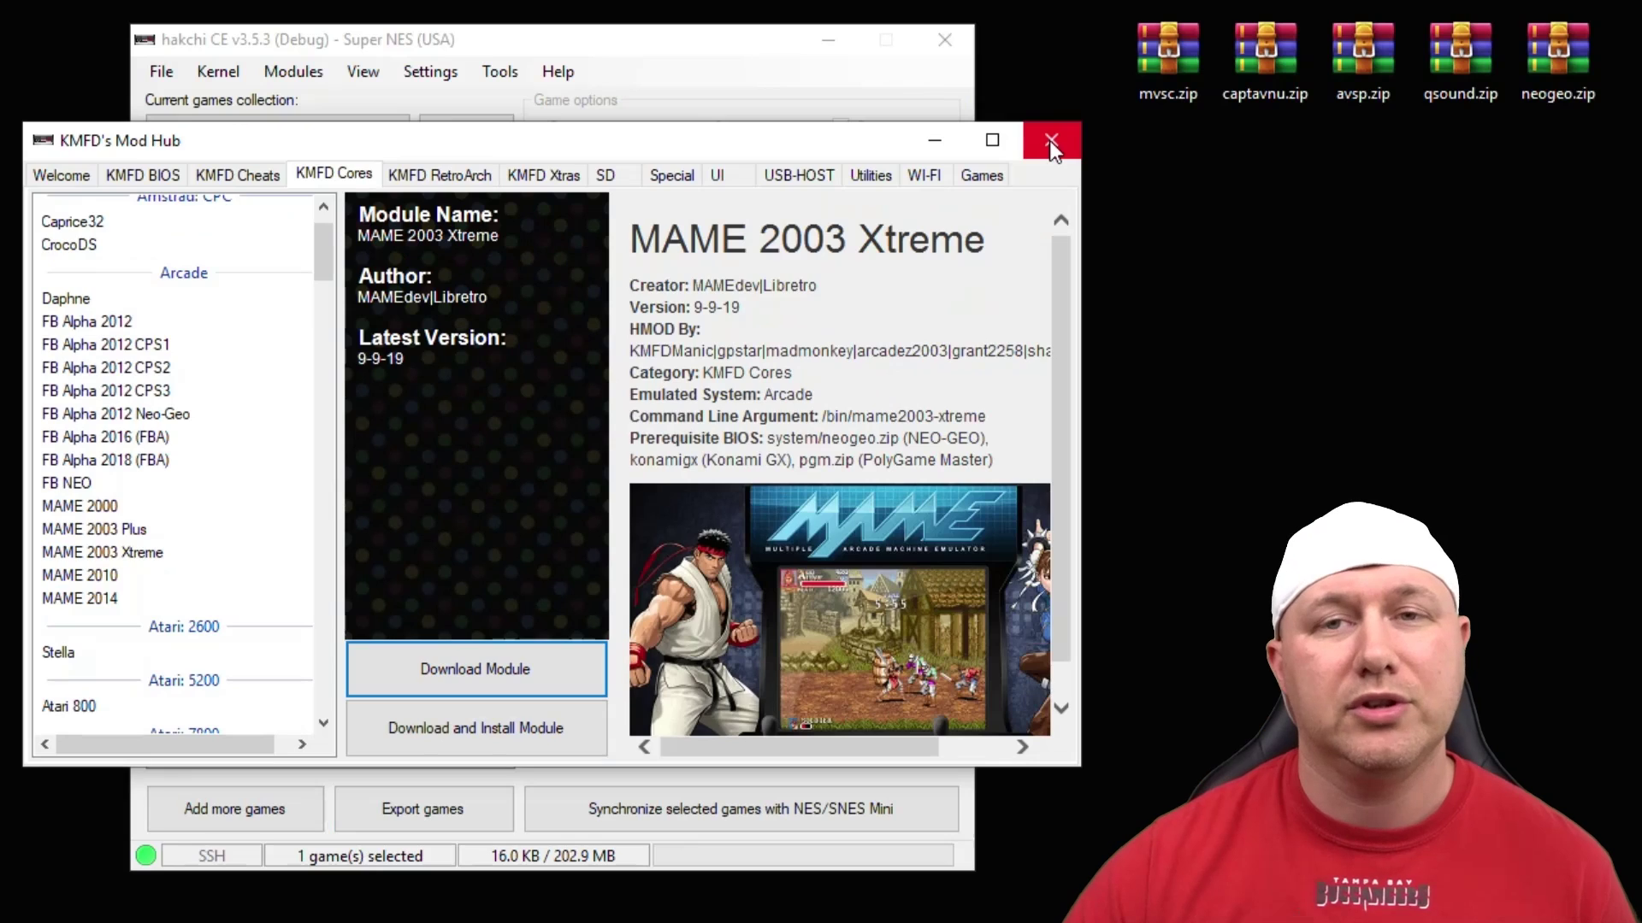
click(1050, 141)
- Install the MAME 2003 Xtreme and RetroArch 177 Xtreme extra modules on the console
click(294, 71)
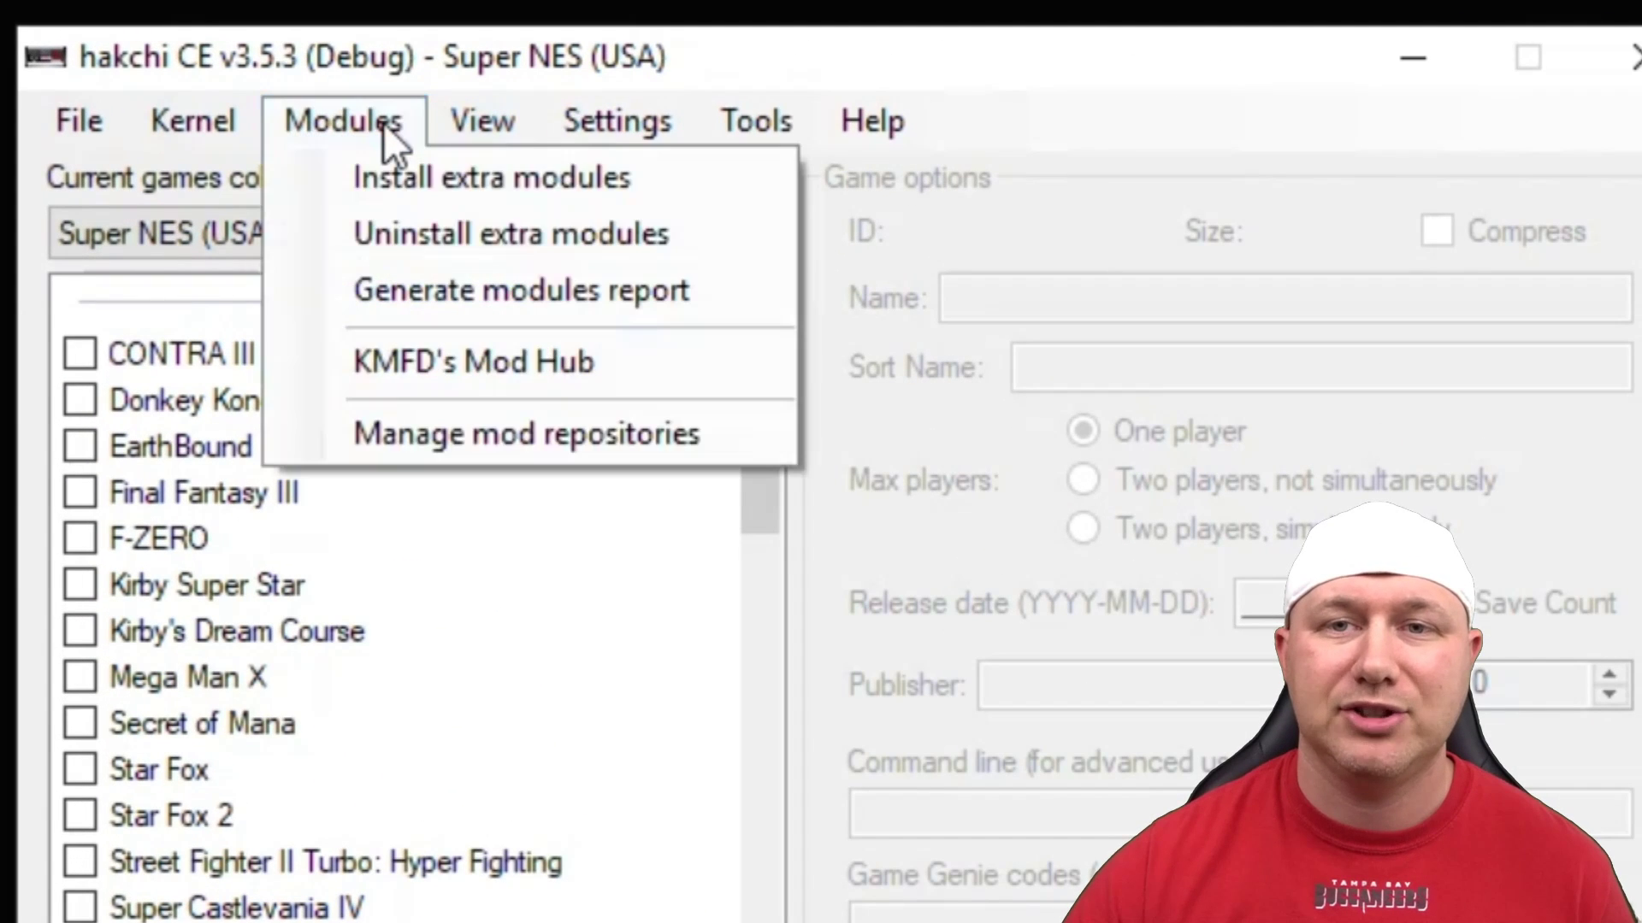
click(386, 183)
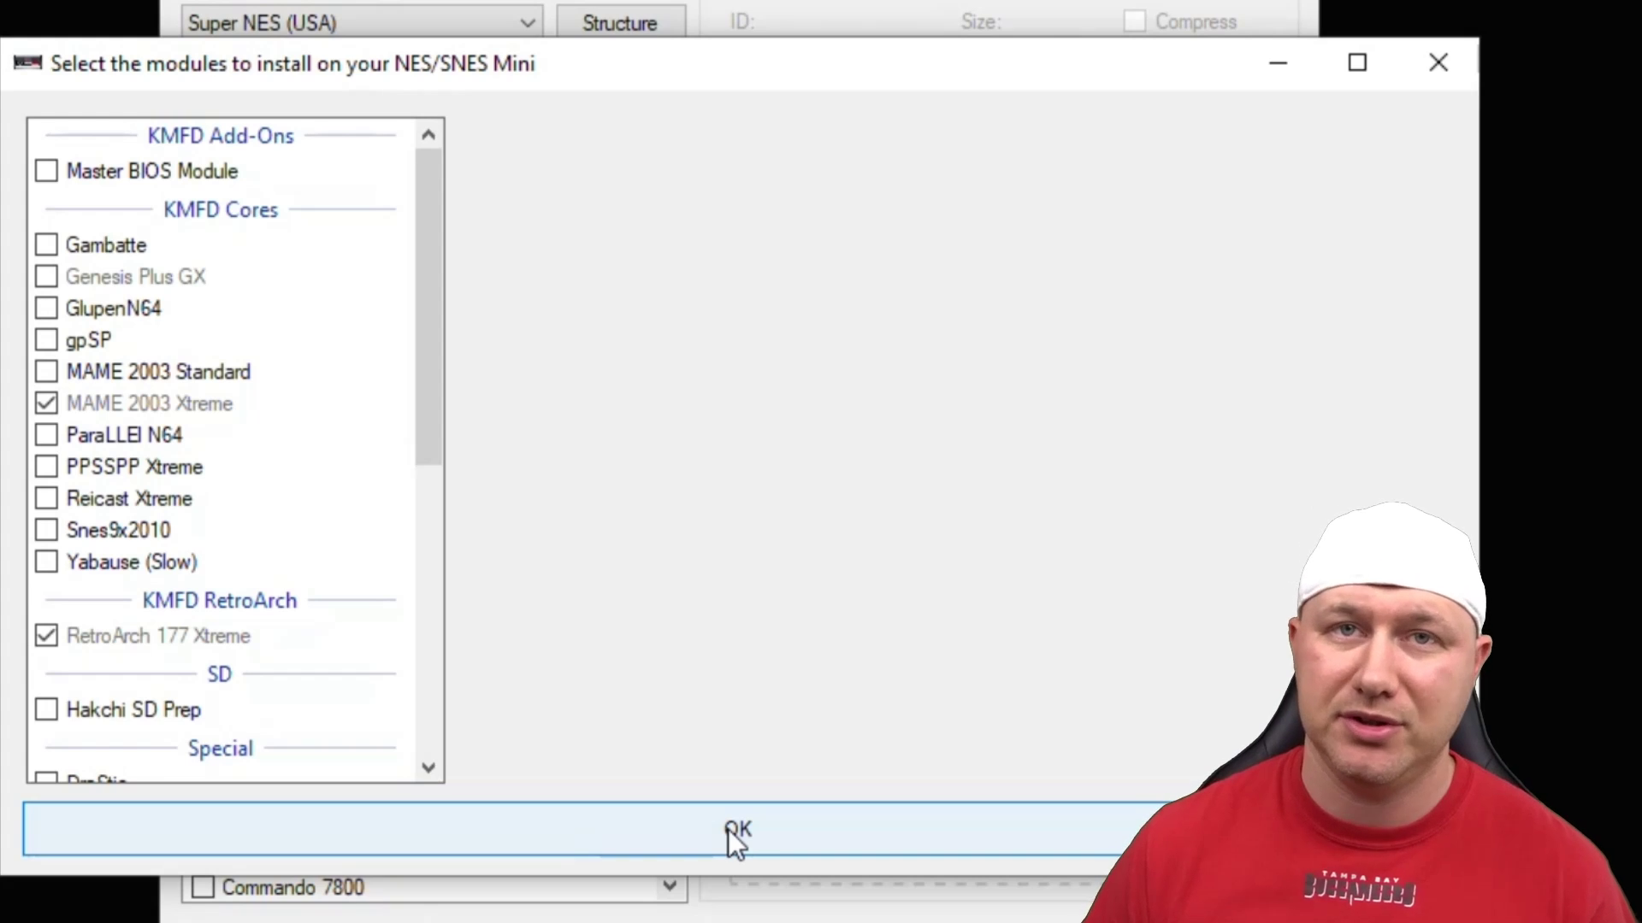
click(729, 828)
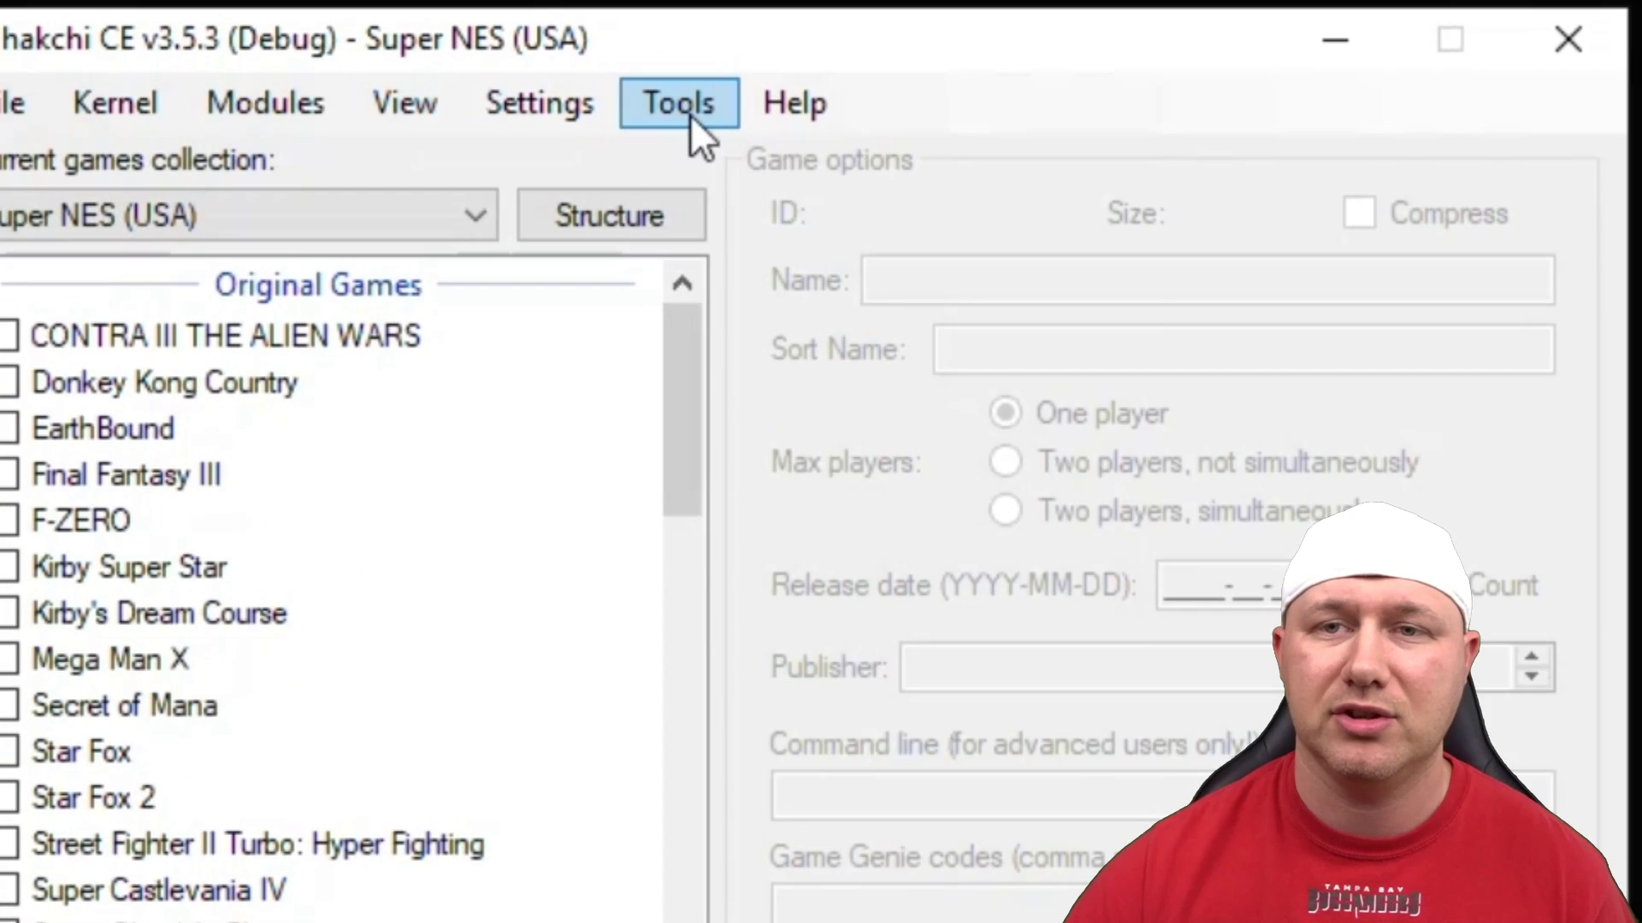
- Copy the BIOS zip files from the desktop into the console's etc/libretro/system folder through the FTP client
click(690, 115)
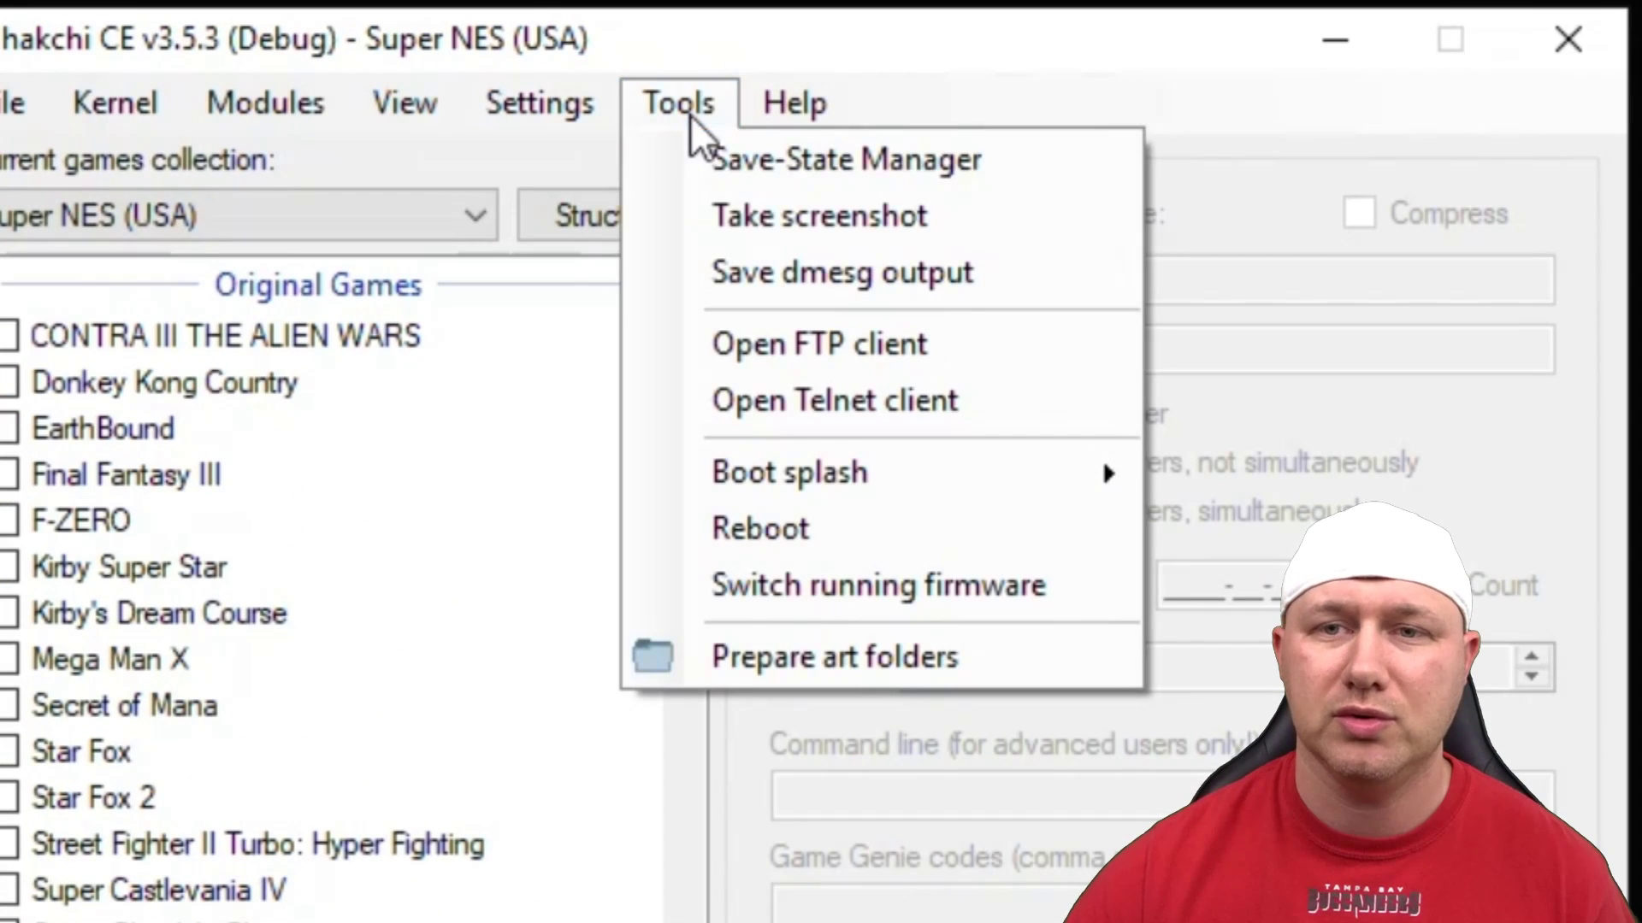
click(772, 347)
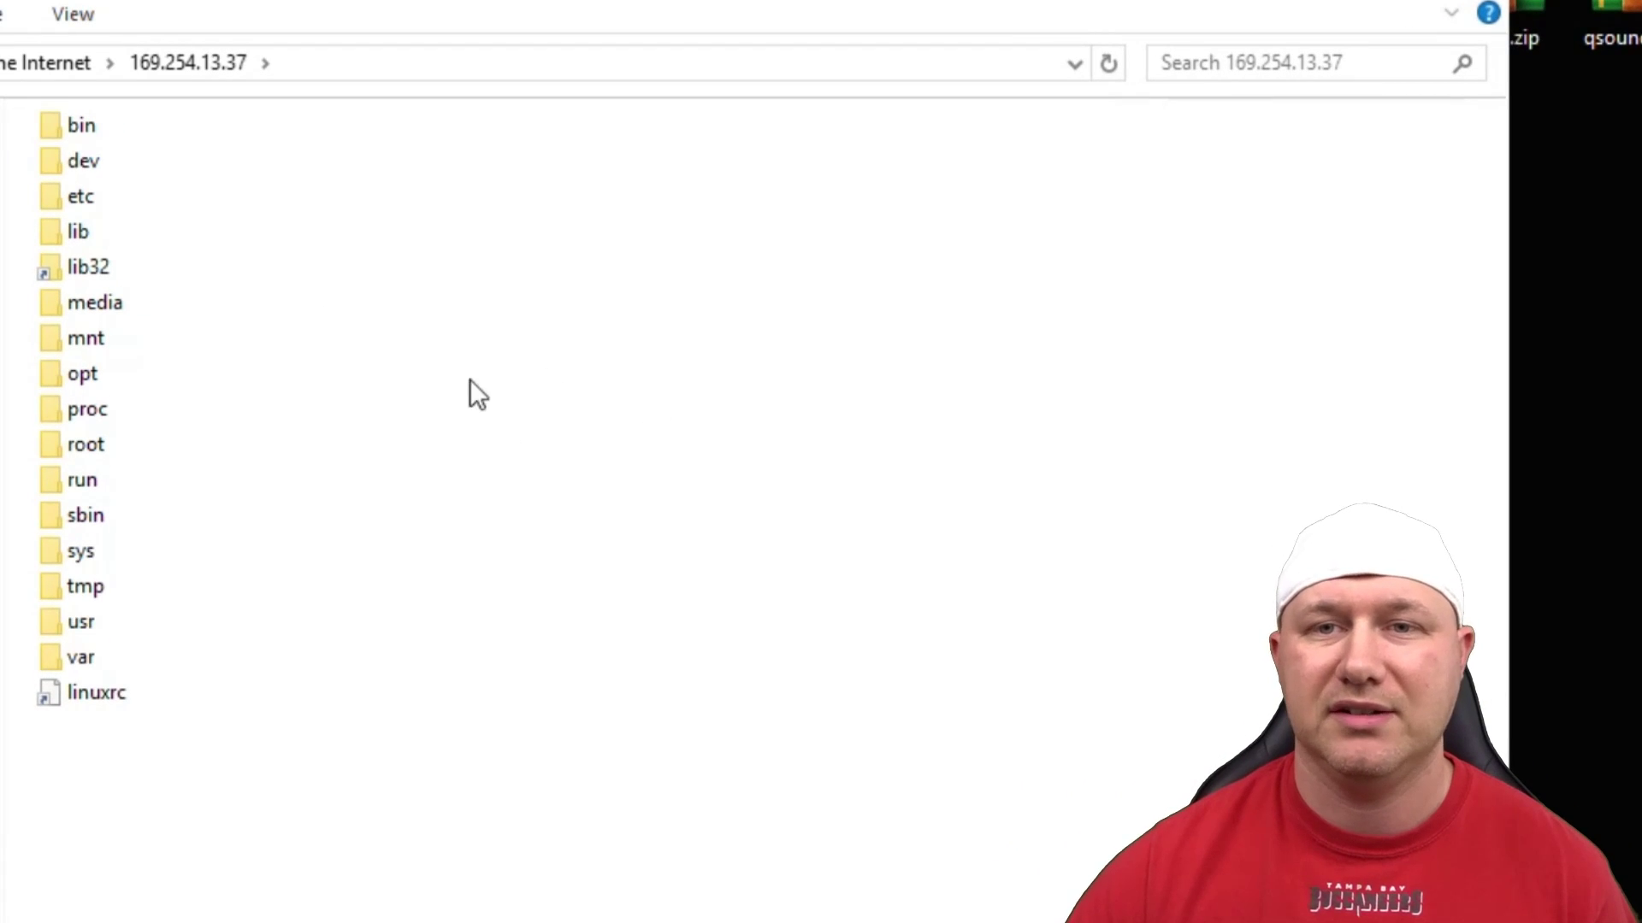
double_click(84, 199)
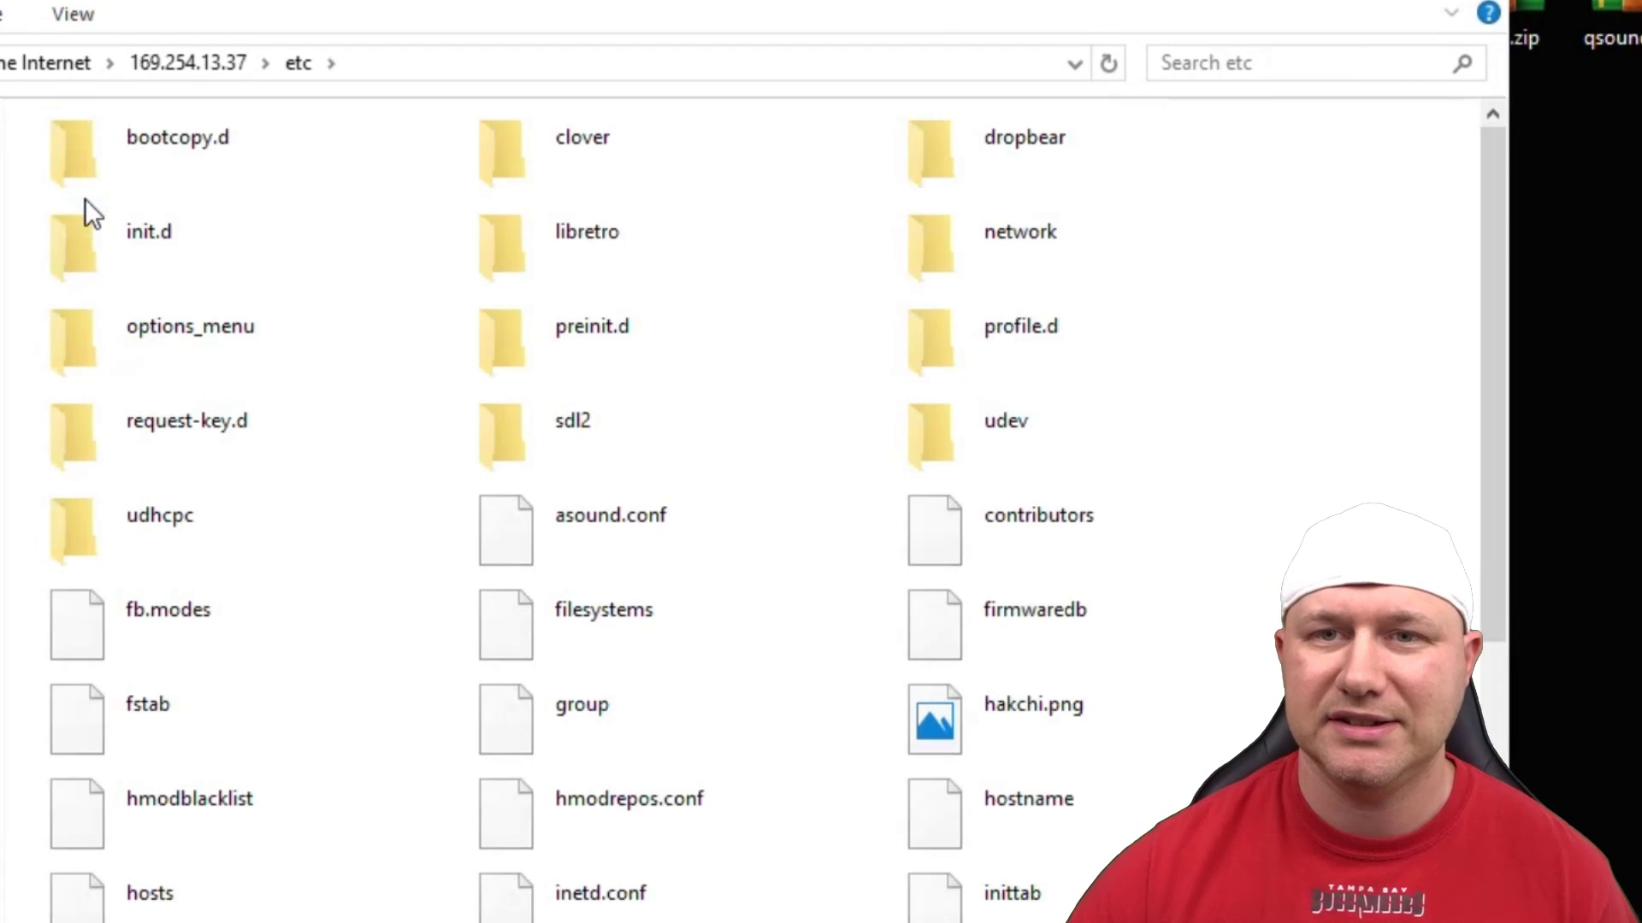
double_click(527, 246)
double_click(537, 526)
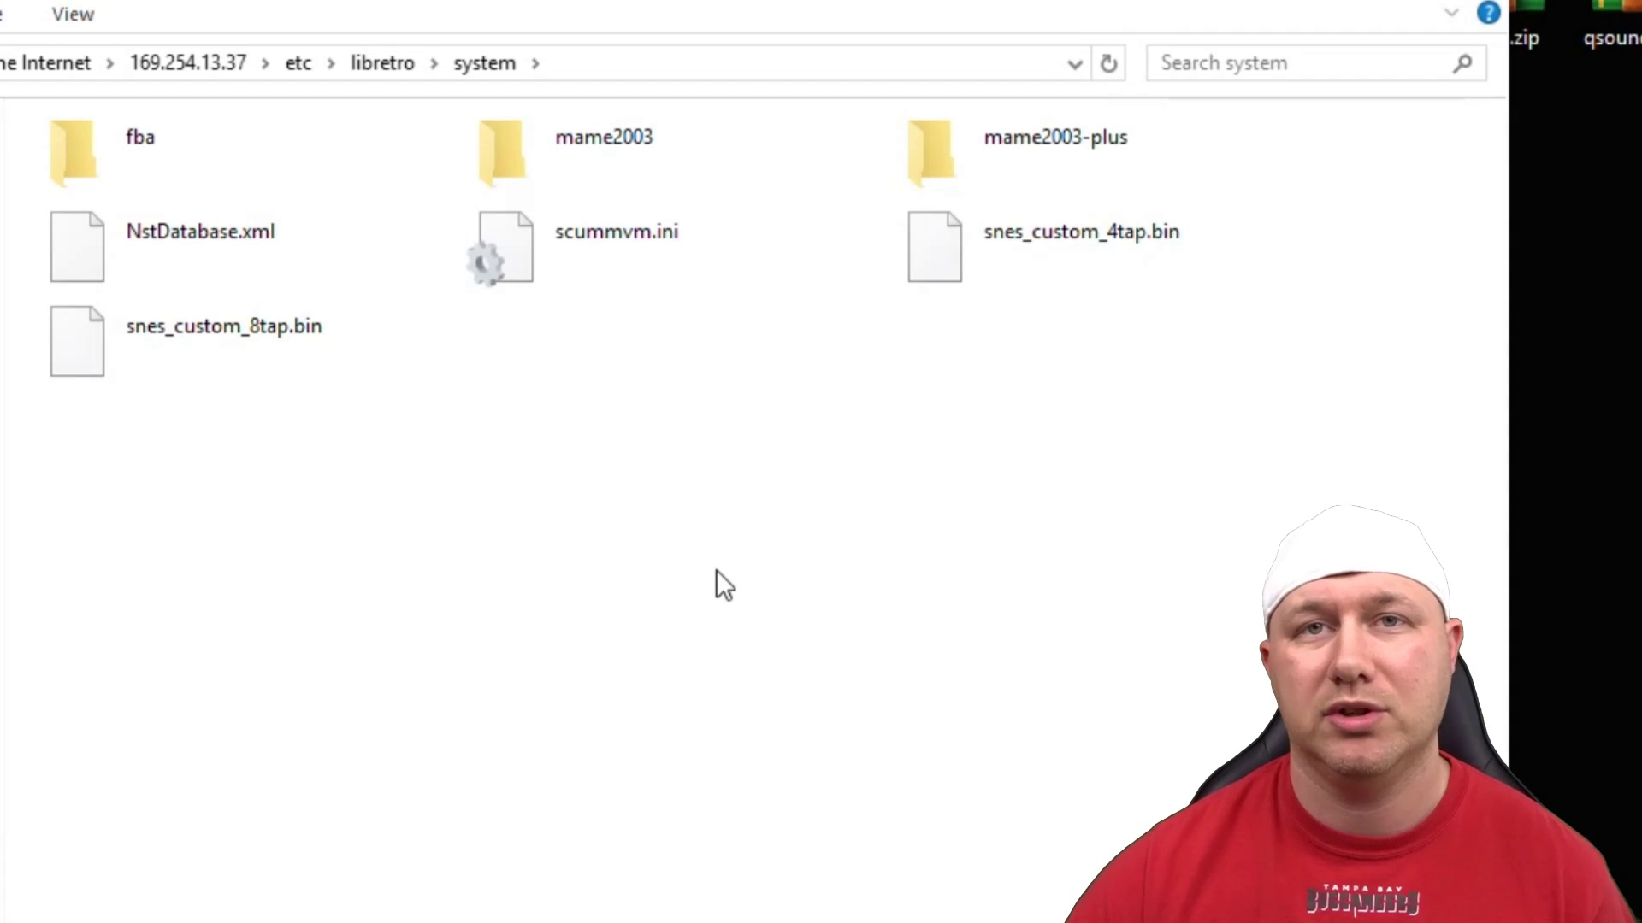
drag(1641, 128, 747, 623)
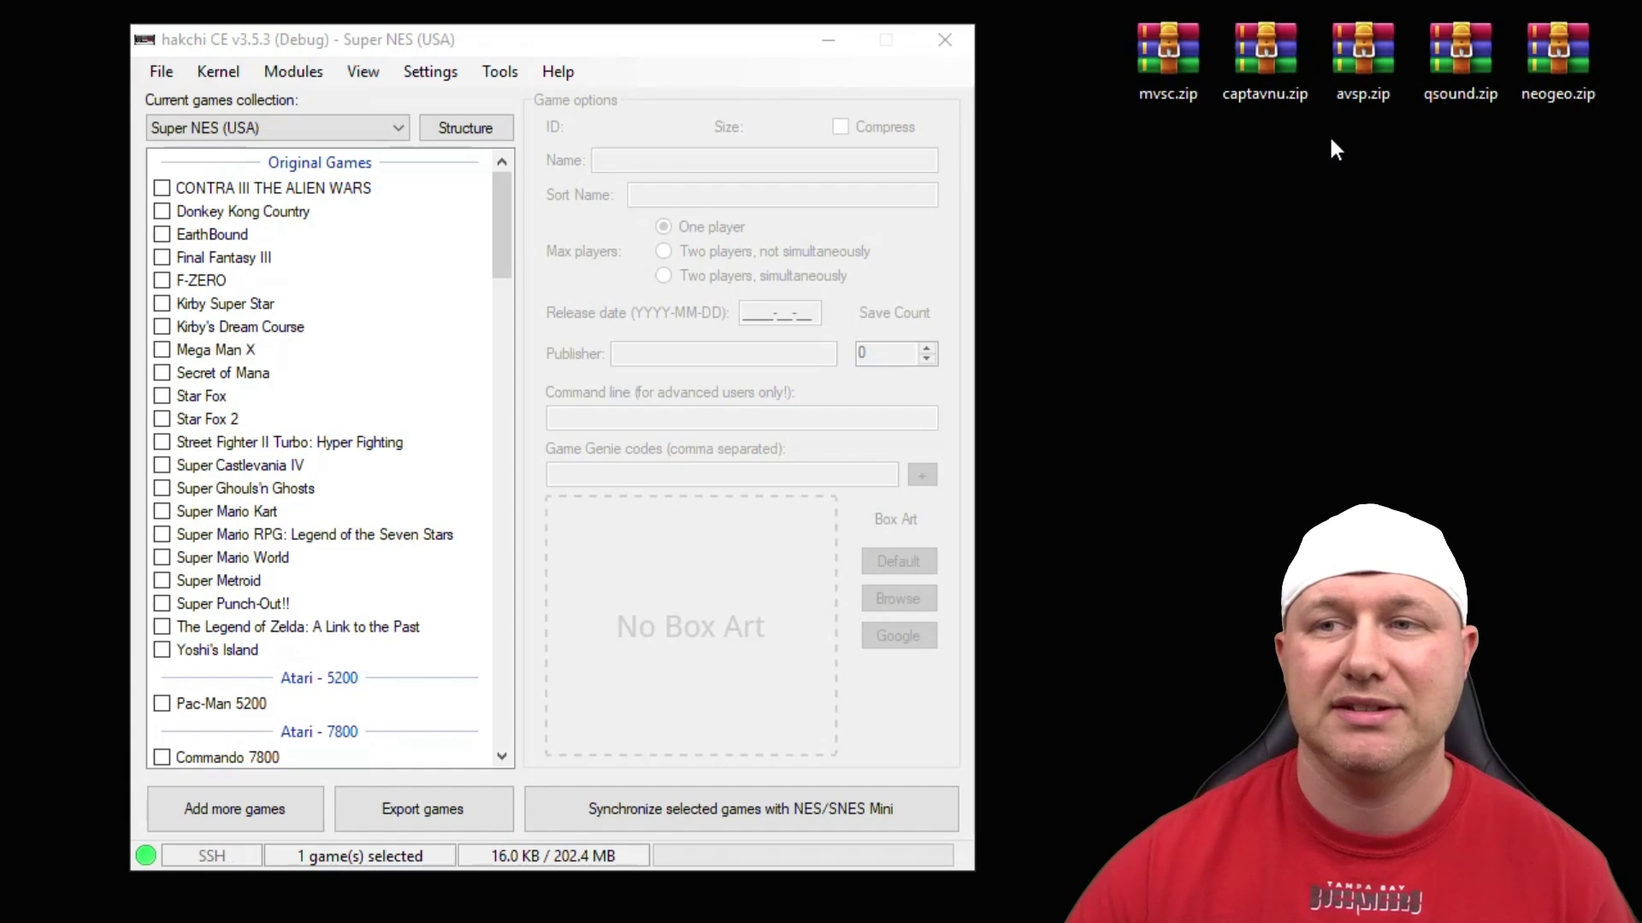
- Add mvsc.zip, captavnu.zip and avsp.zip from the desktop to the games list, importing them as archives
drag(1386, 190, 366, 347)
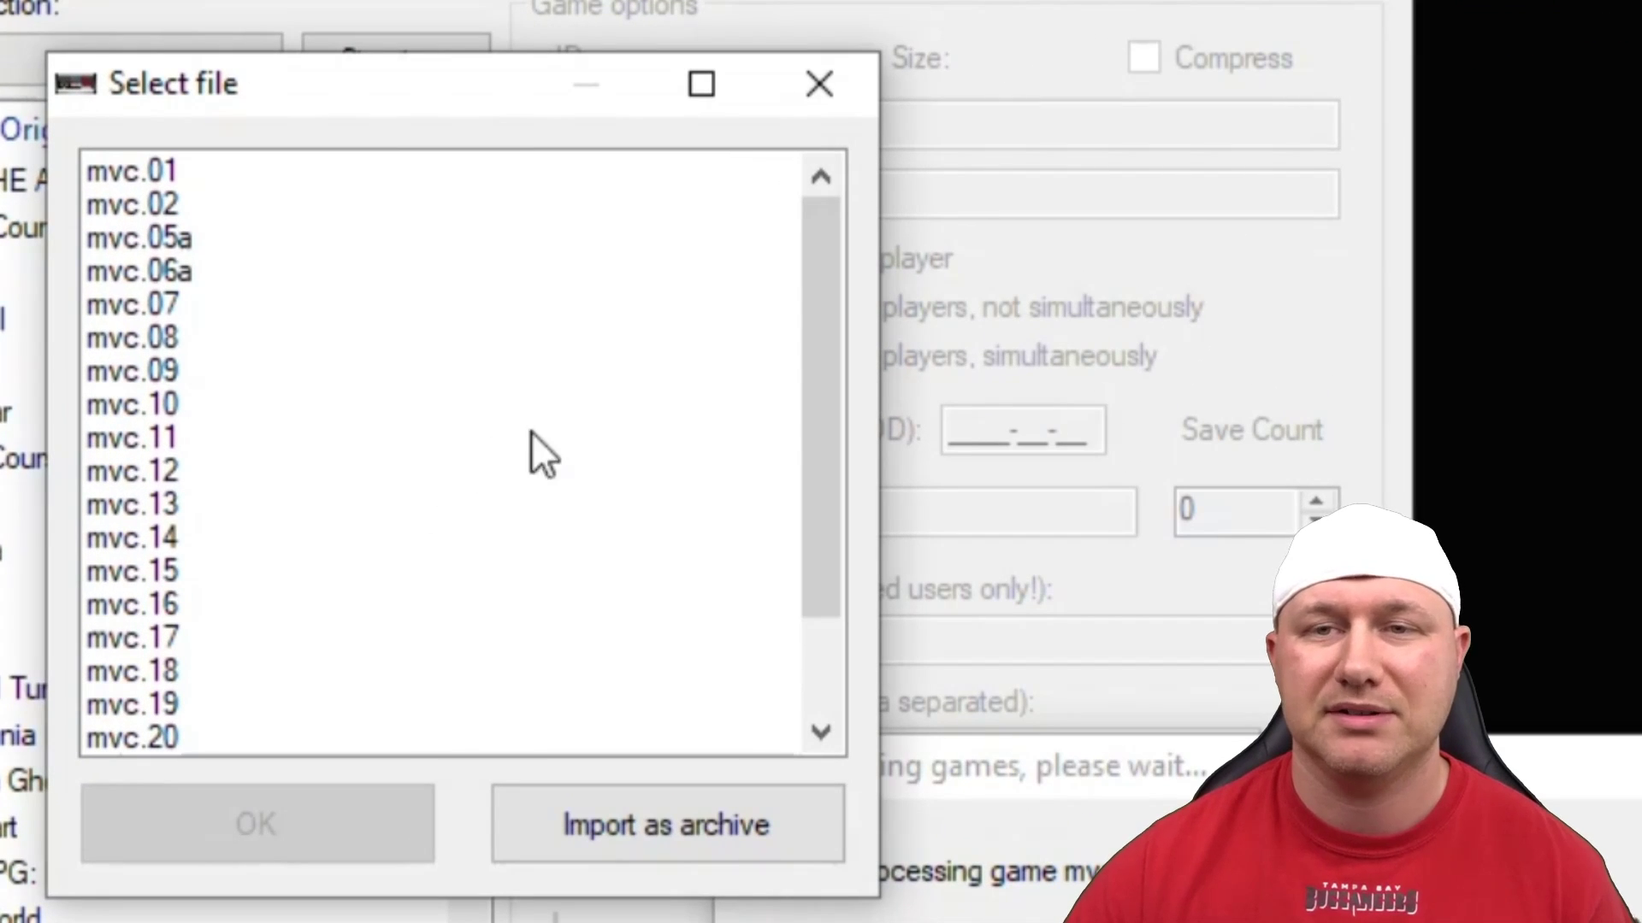
drag(828, 381, 836, 324)
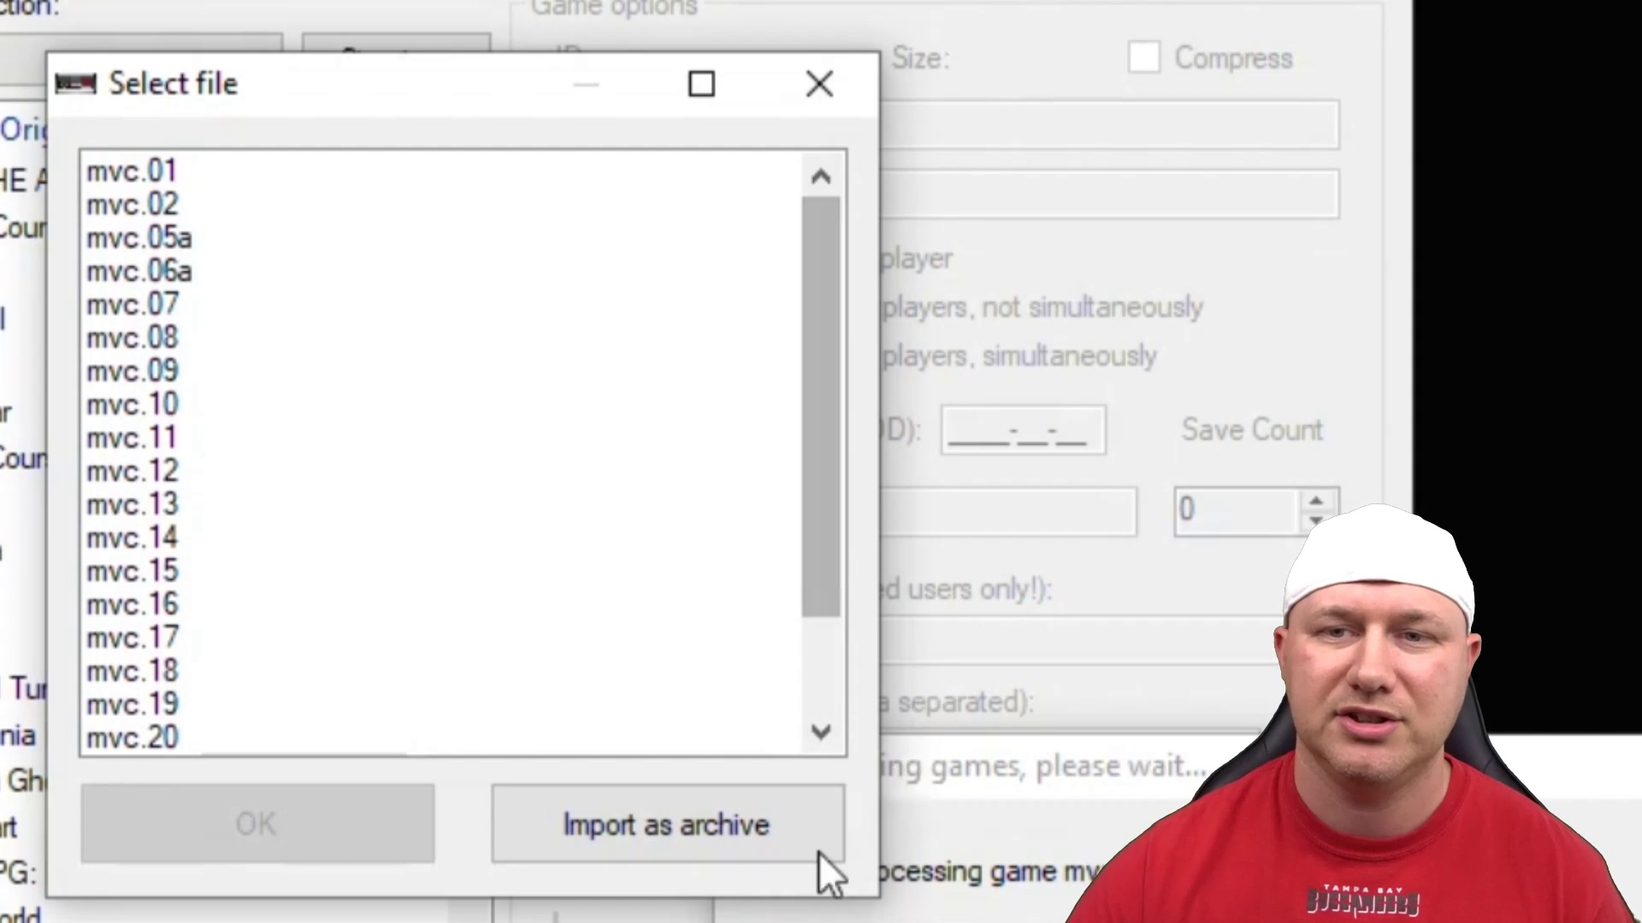
click(598, 803)
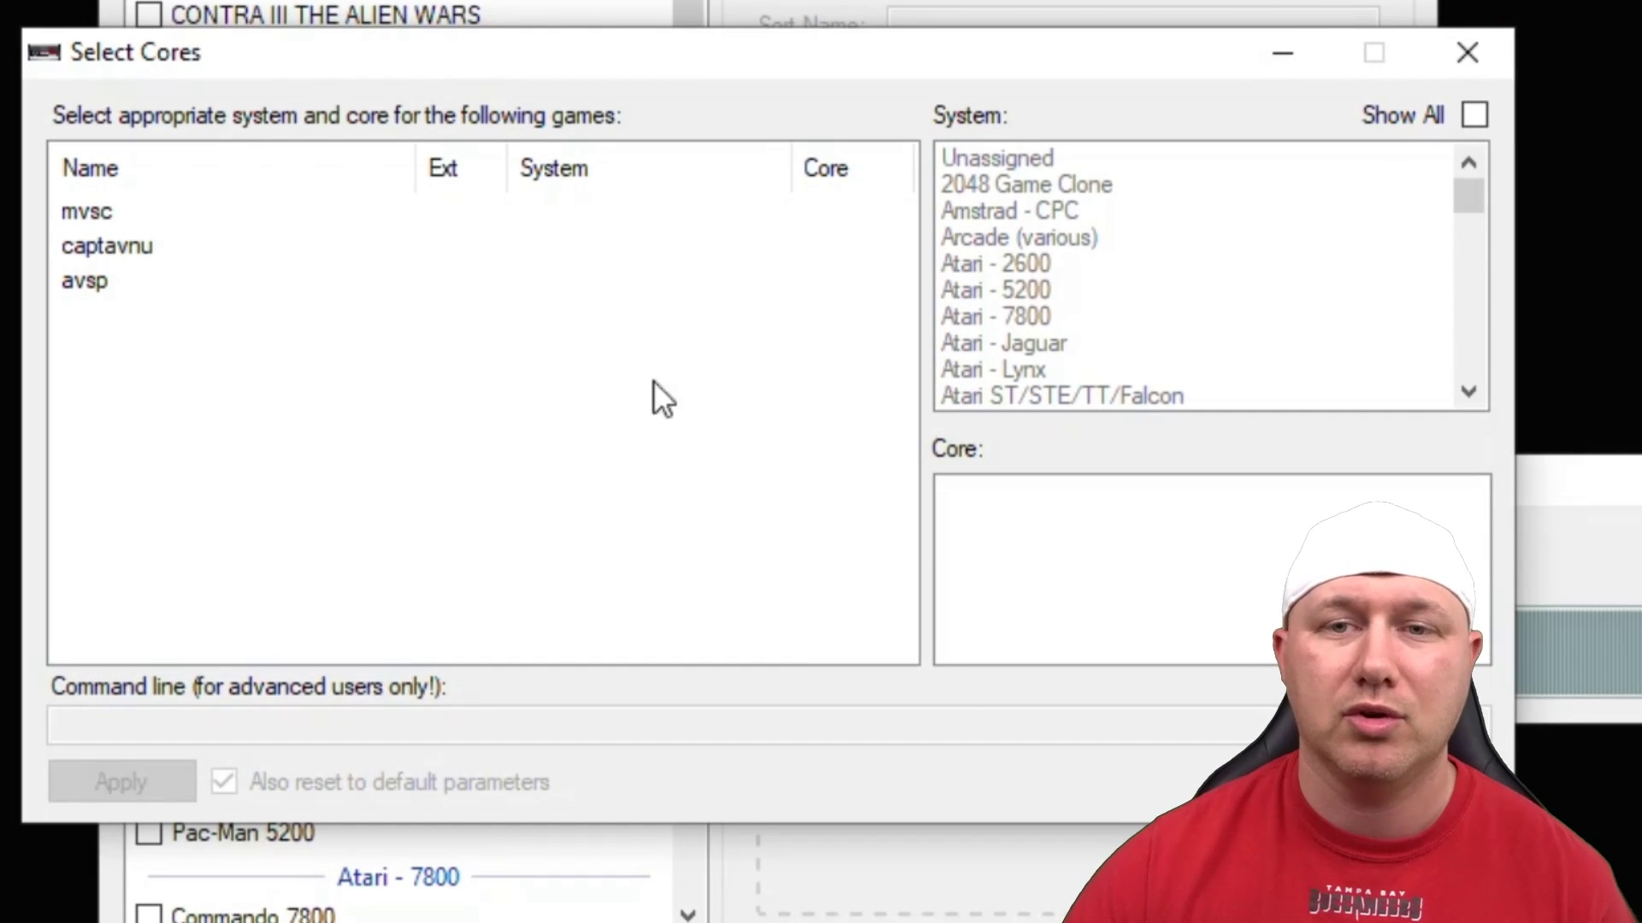
- Show all systems and choose MAME 2003 as the system for mvsc, captavnu and avsp
click(1474, 115)
drag(291, 423, 78, 209)
scroll(1061, 308, down, 8)
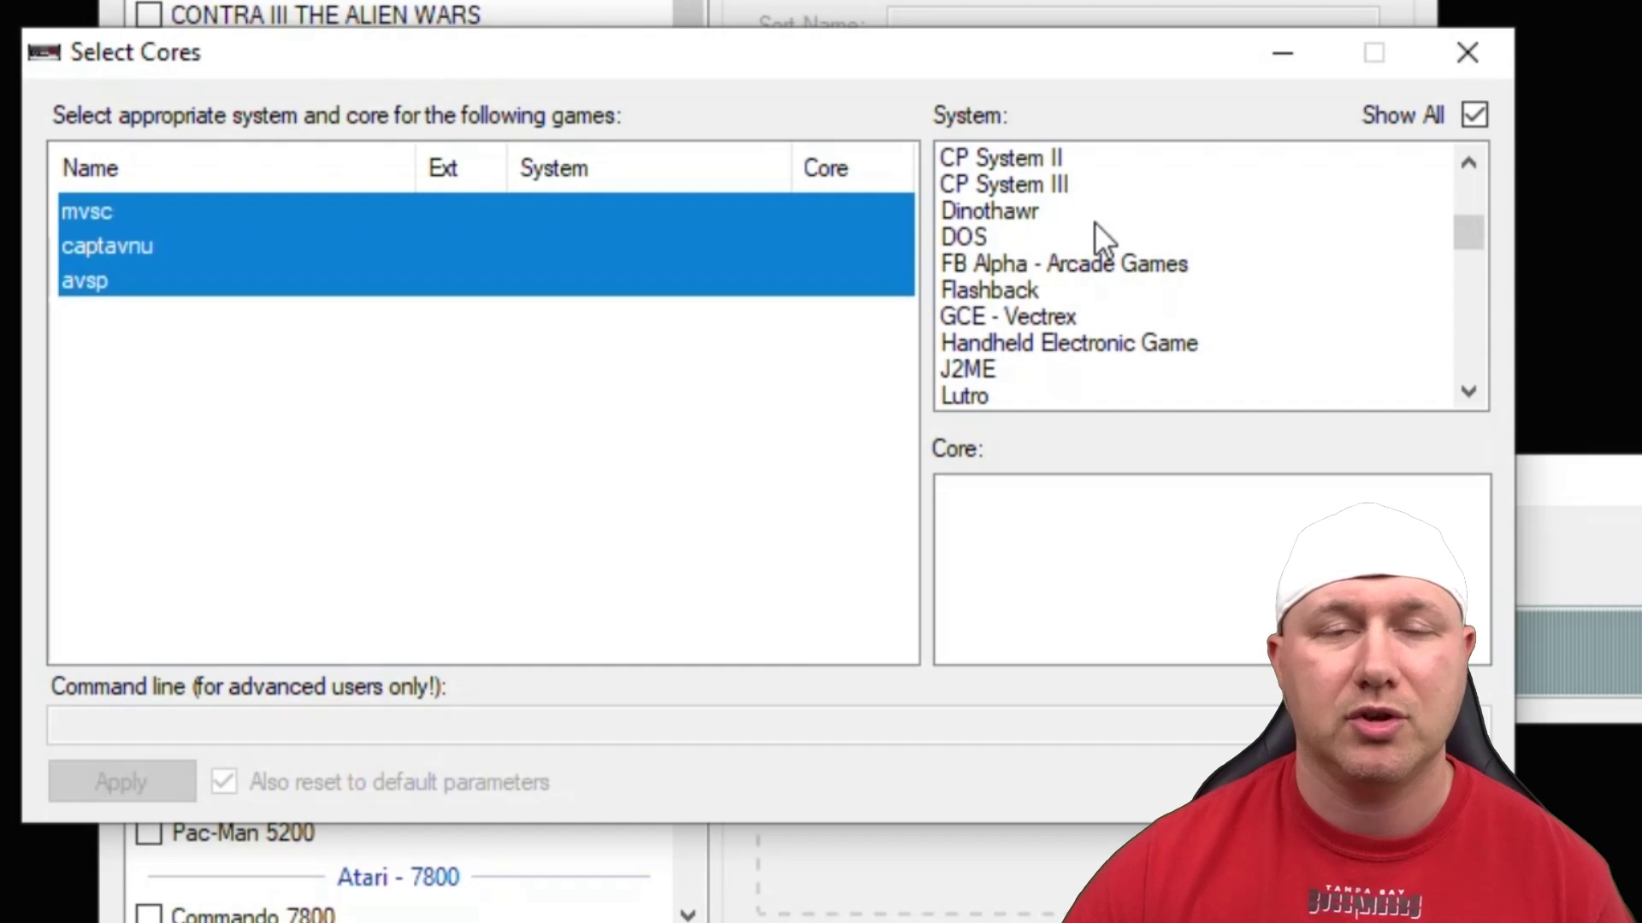
click(1064, 264)
scroll(1059, 268, down, 3)
click(1048, 214)
click(1044, 235)
click(1040, 264)
click(1040, 294)
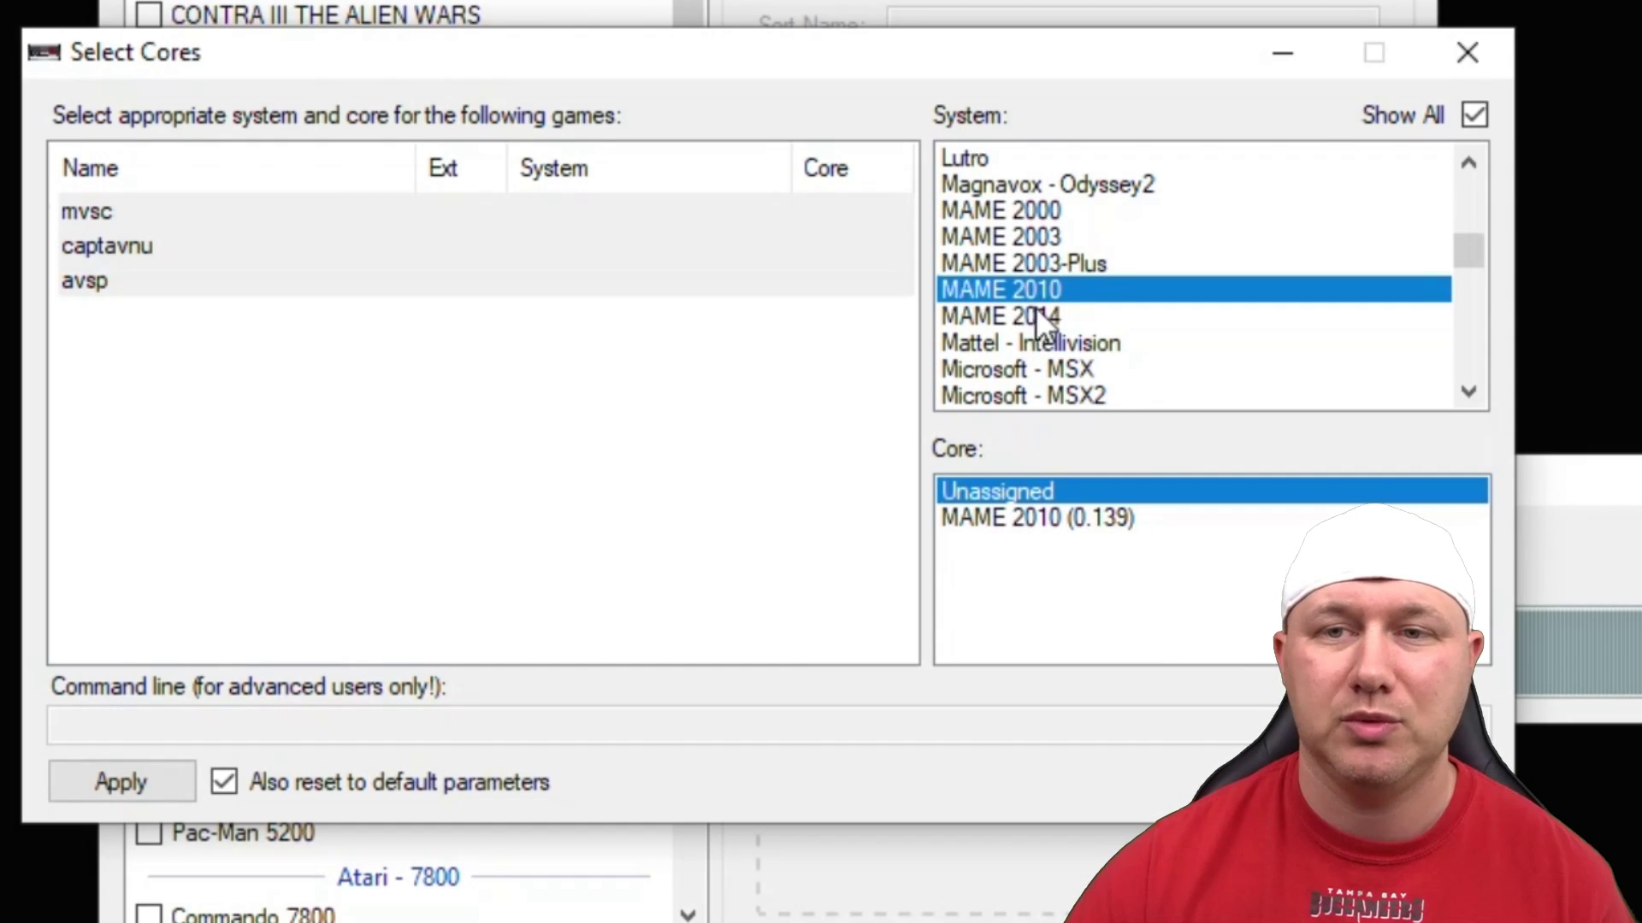
click(1069, 240)
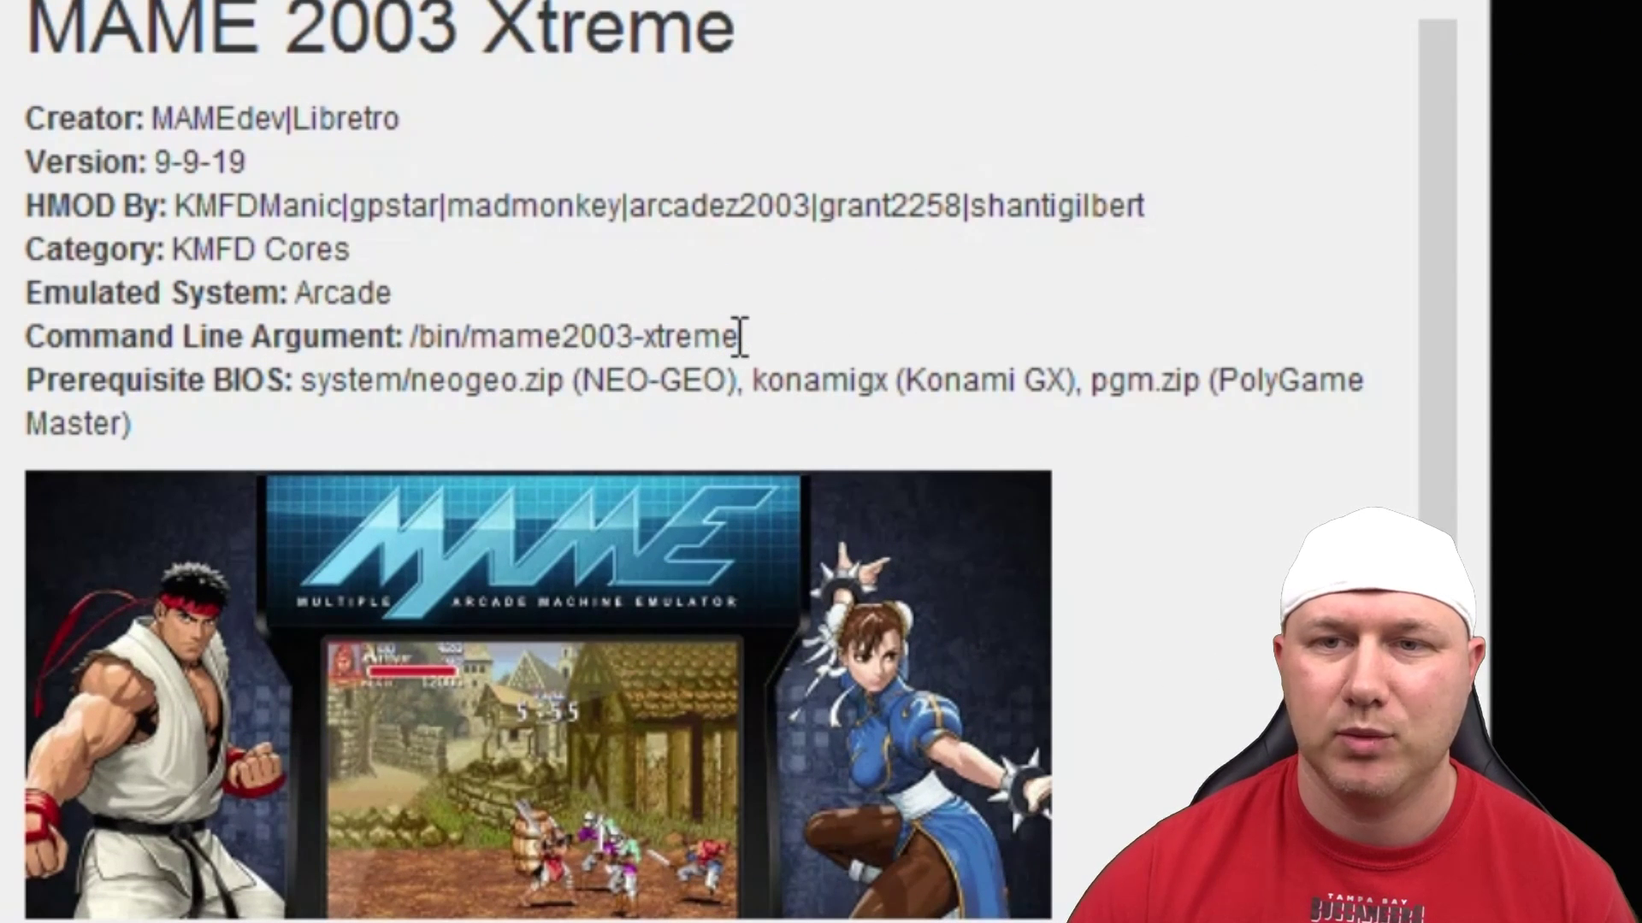
- Copy mame2003-xtreme from the MAME 2003 Xtreme module description and use it as the core name in mvsc's command line
drag(719, 393, 642, 394)
drag(589, 336, 516, 342)
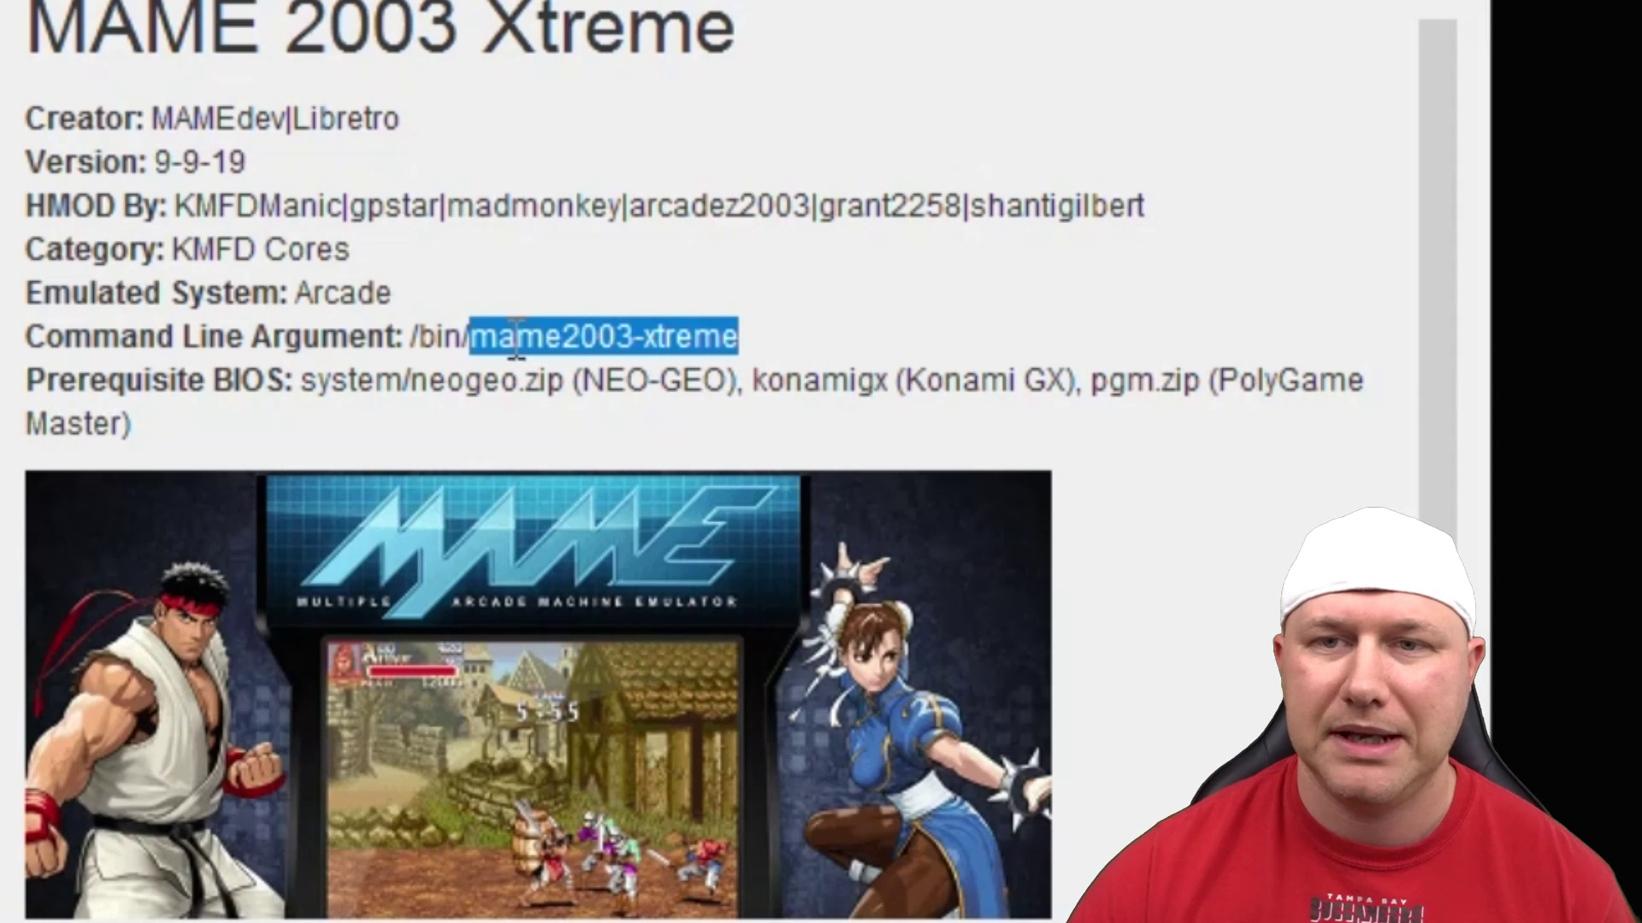
right_click(627, 338)
click(742, 436)
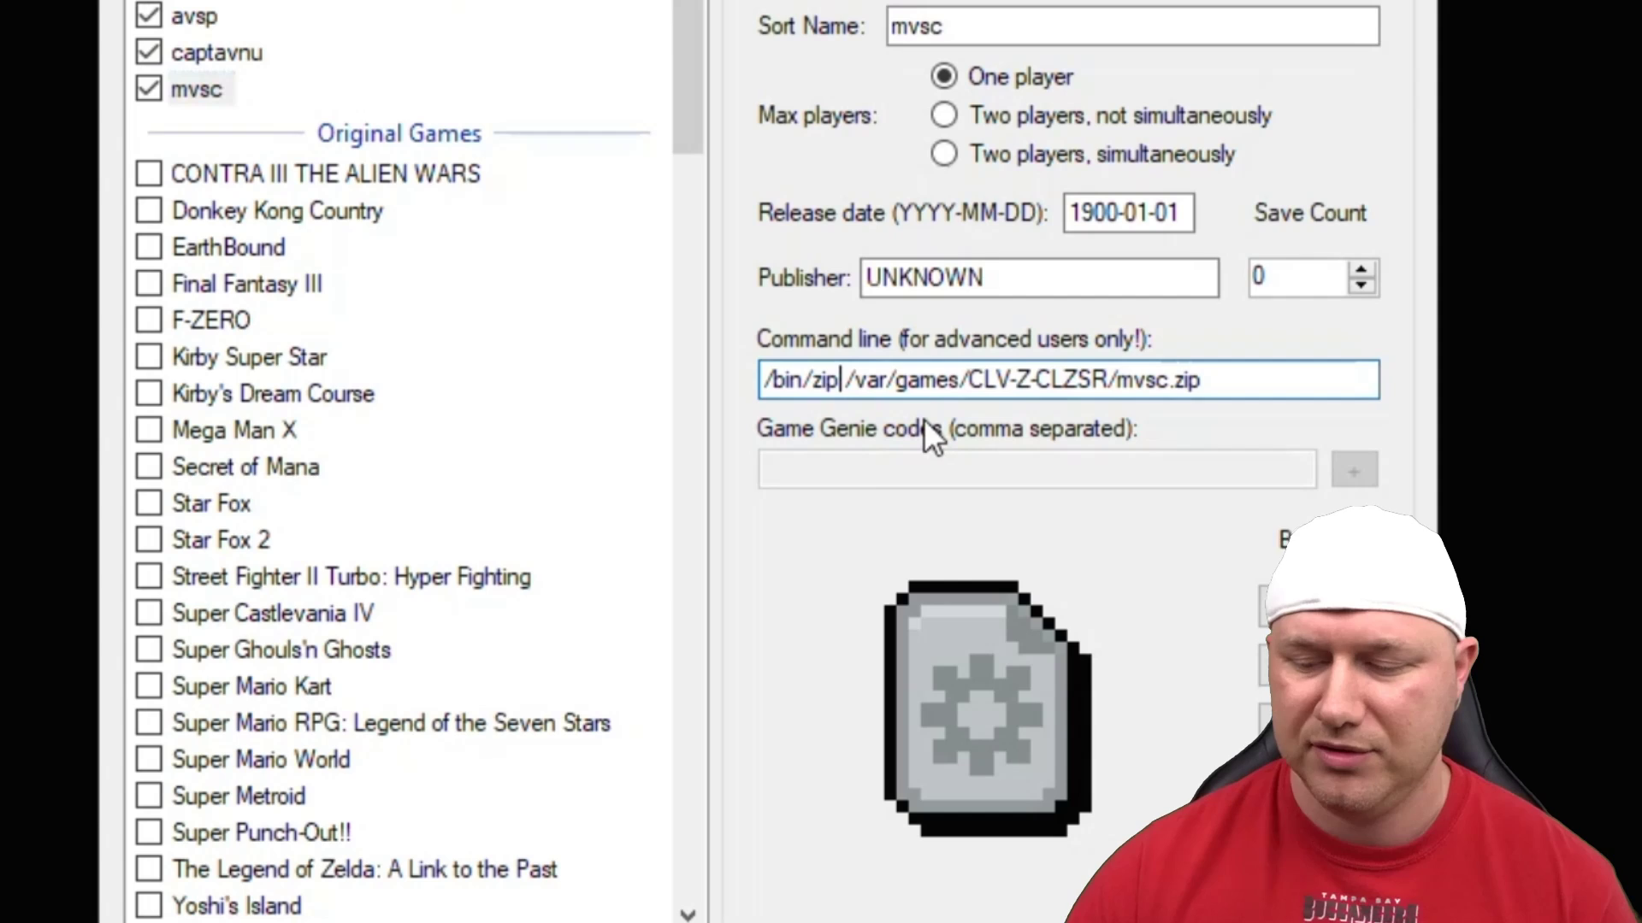
key(BackSpace)
key(BackSpace)
key(BackSpace)
key(ctrl+v)
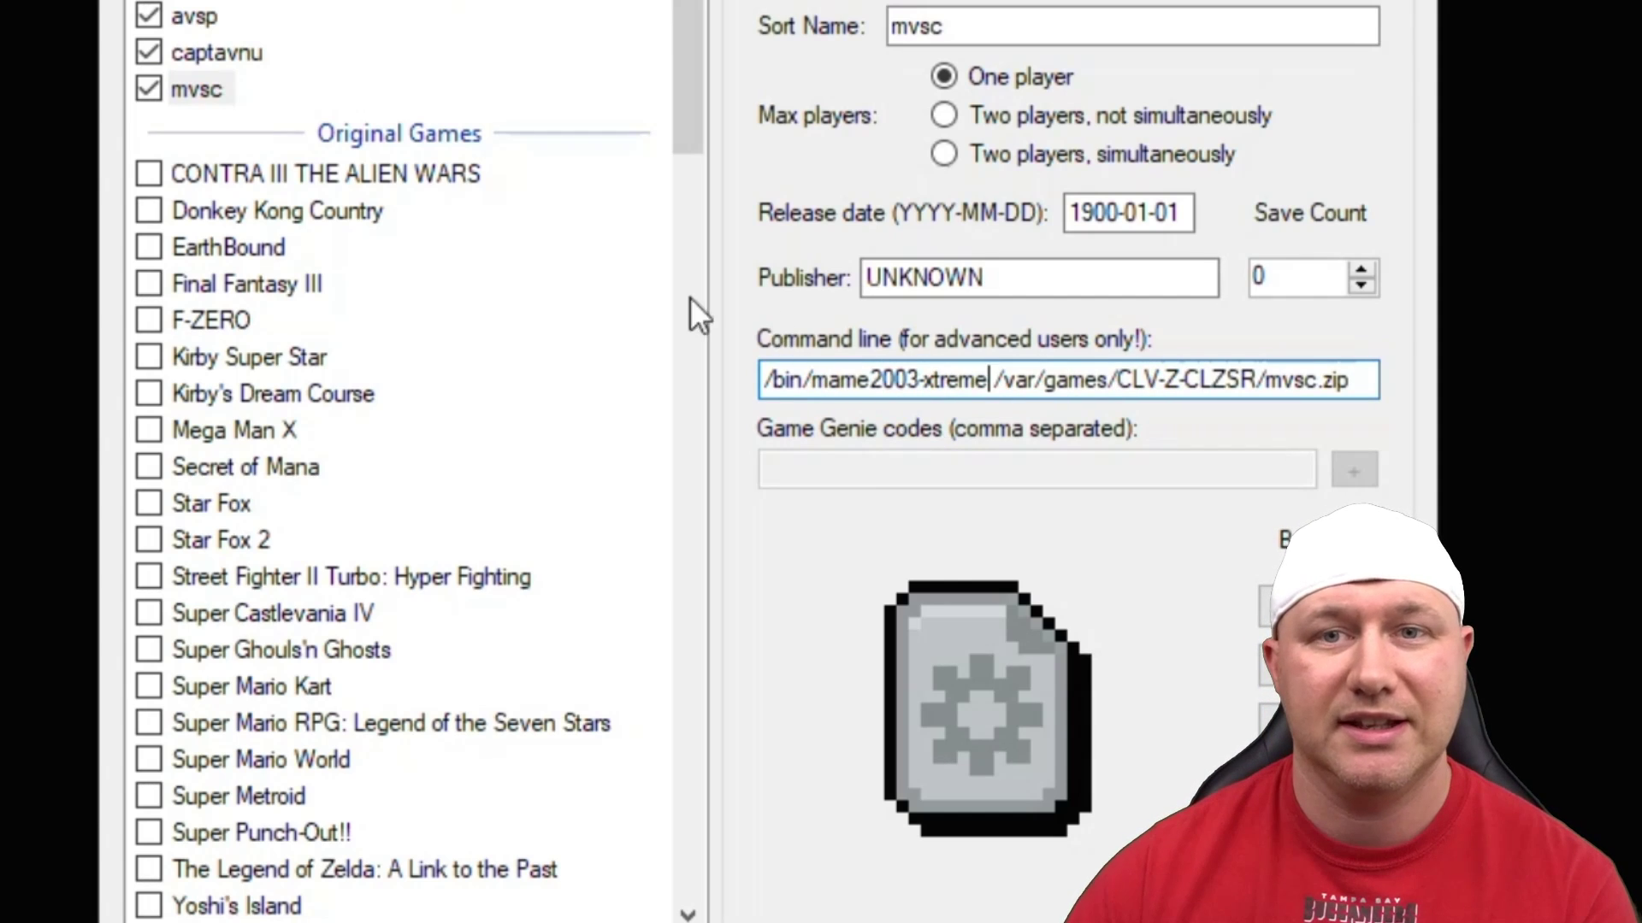
click(410, 89)
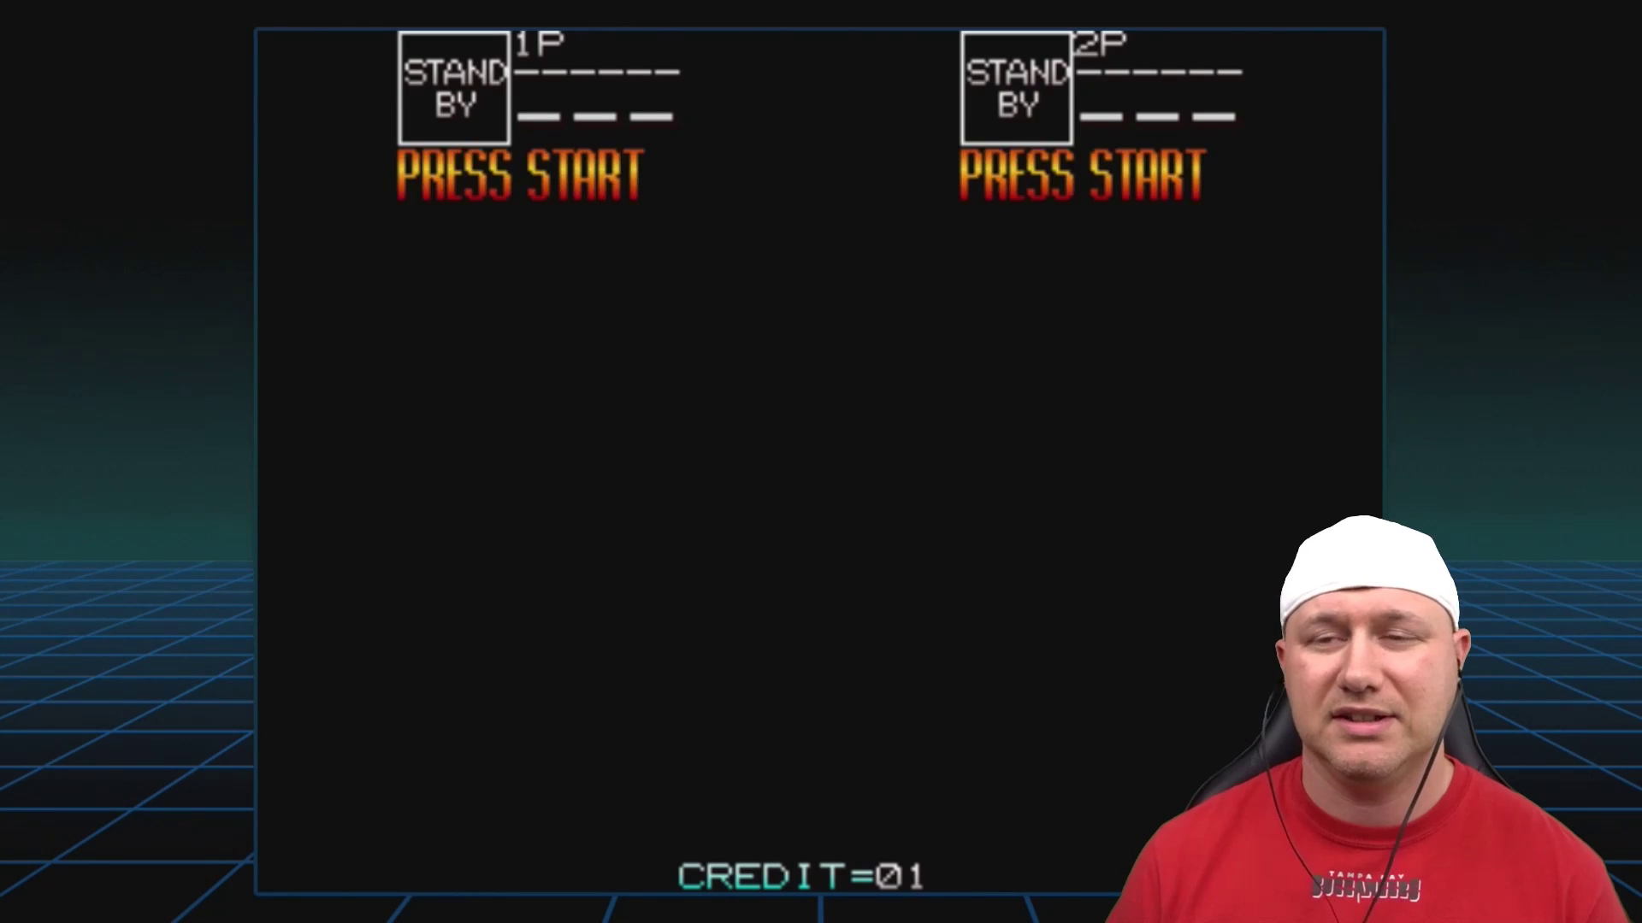
key(5)
key(5)
key(5)
key(5)
key(5)
key(5)
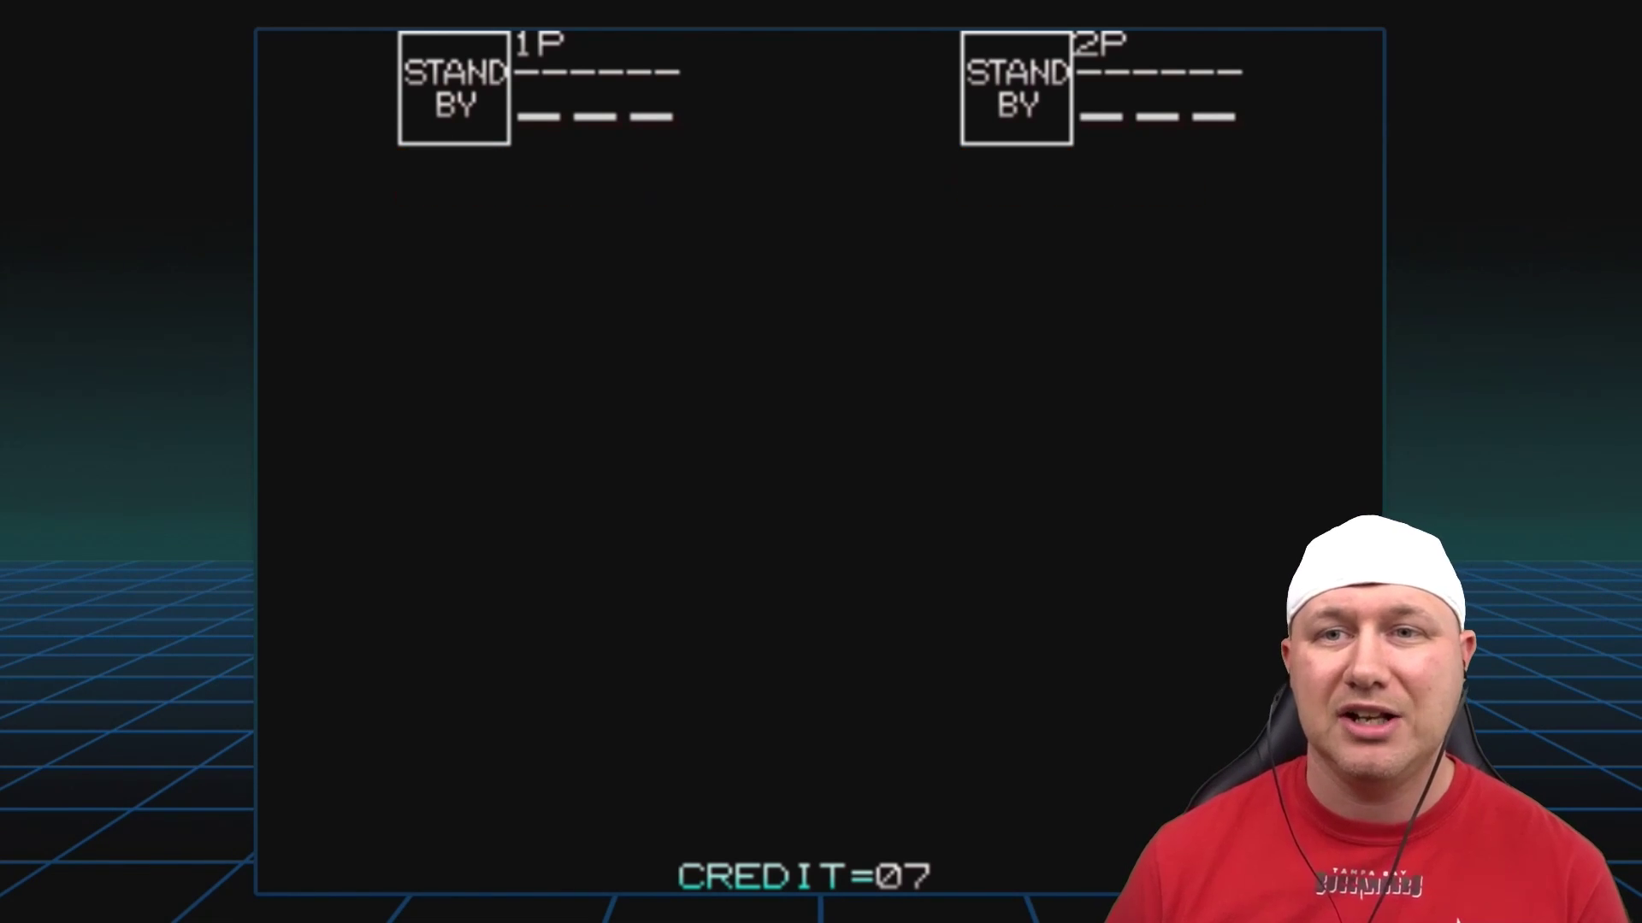
key(1)
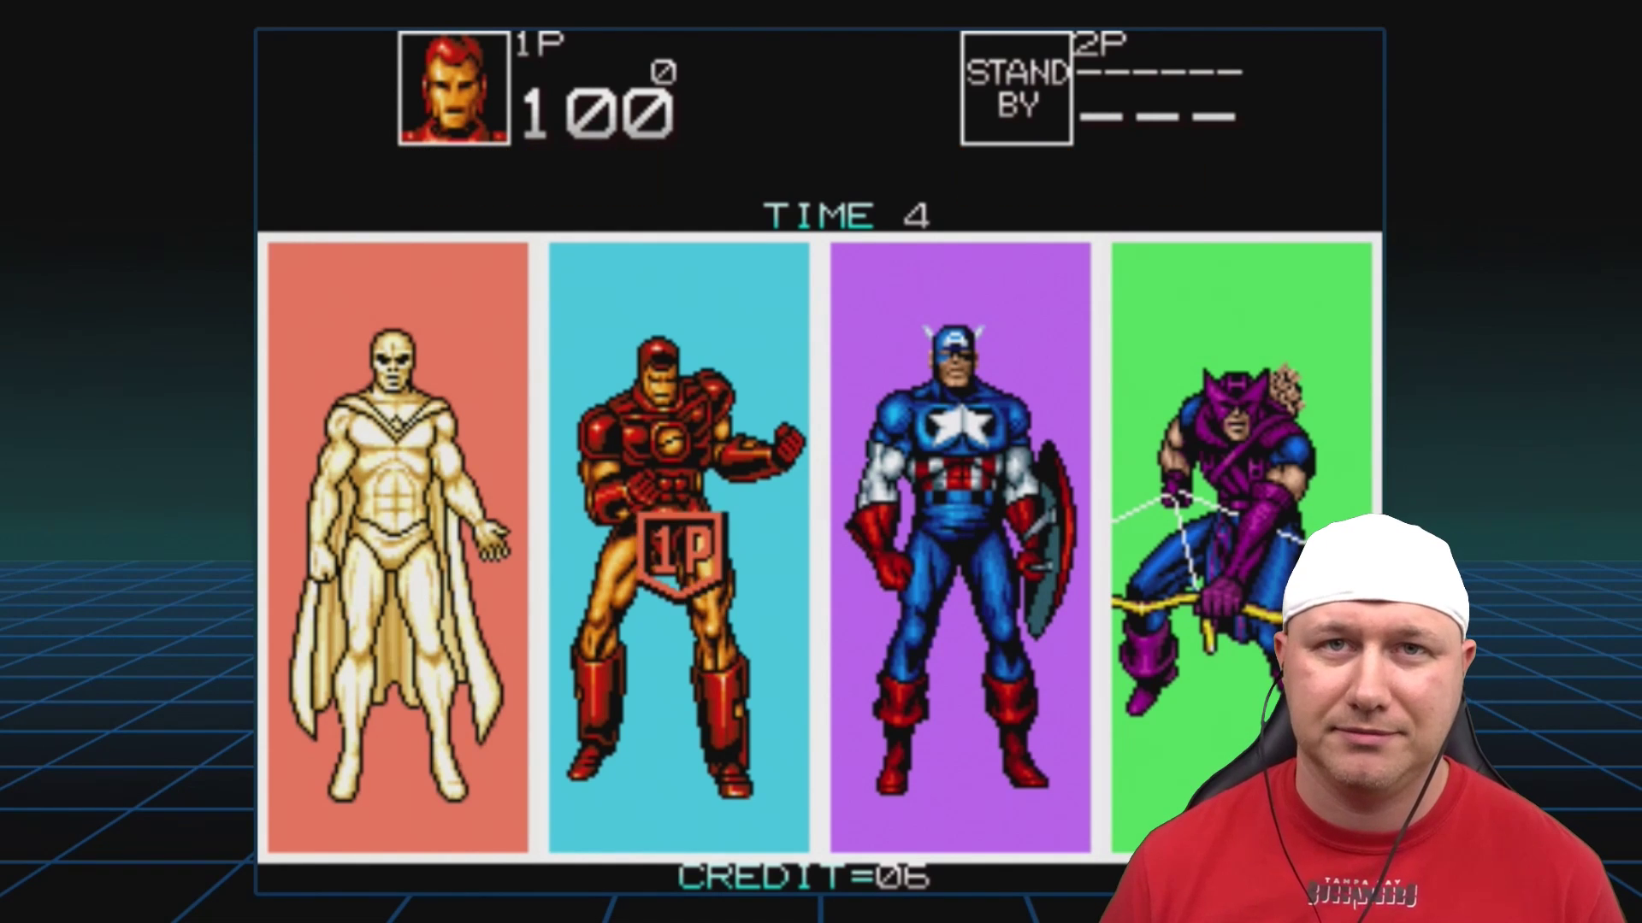
key(ctrl)
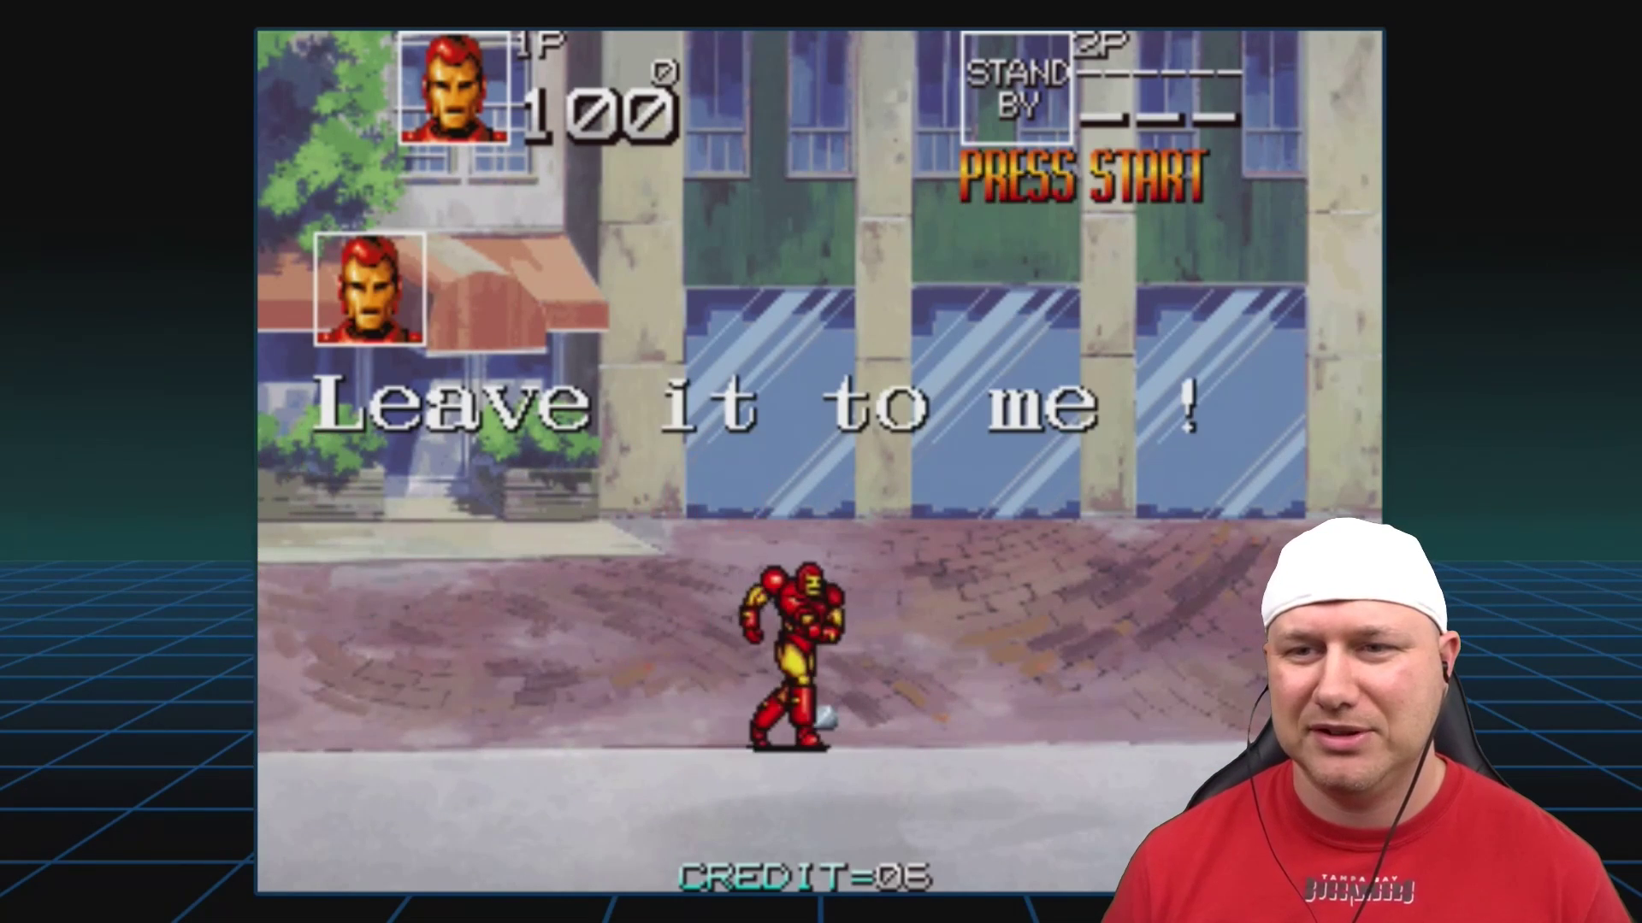
key(Left)
key(Down)
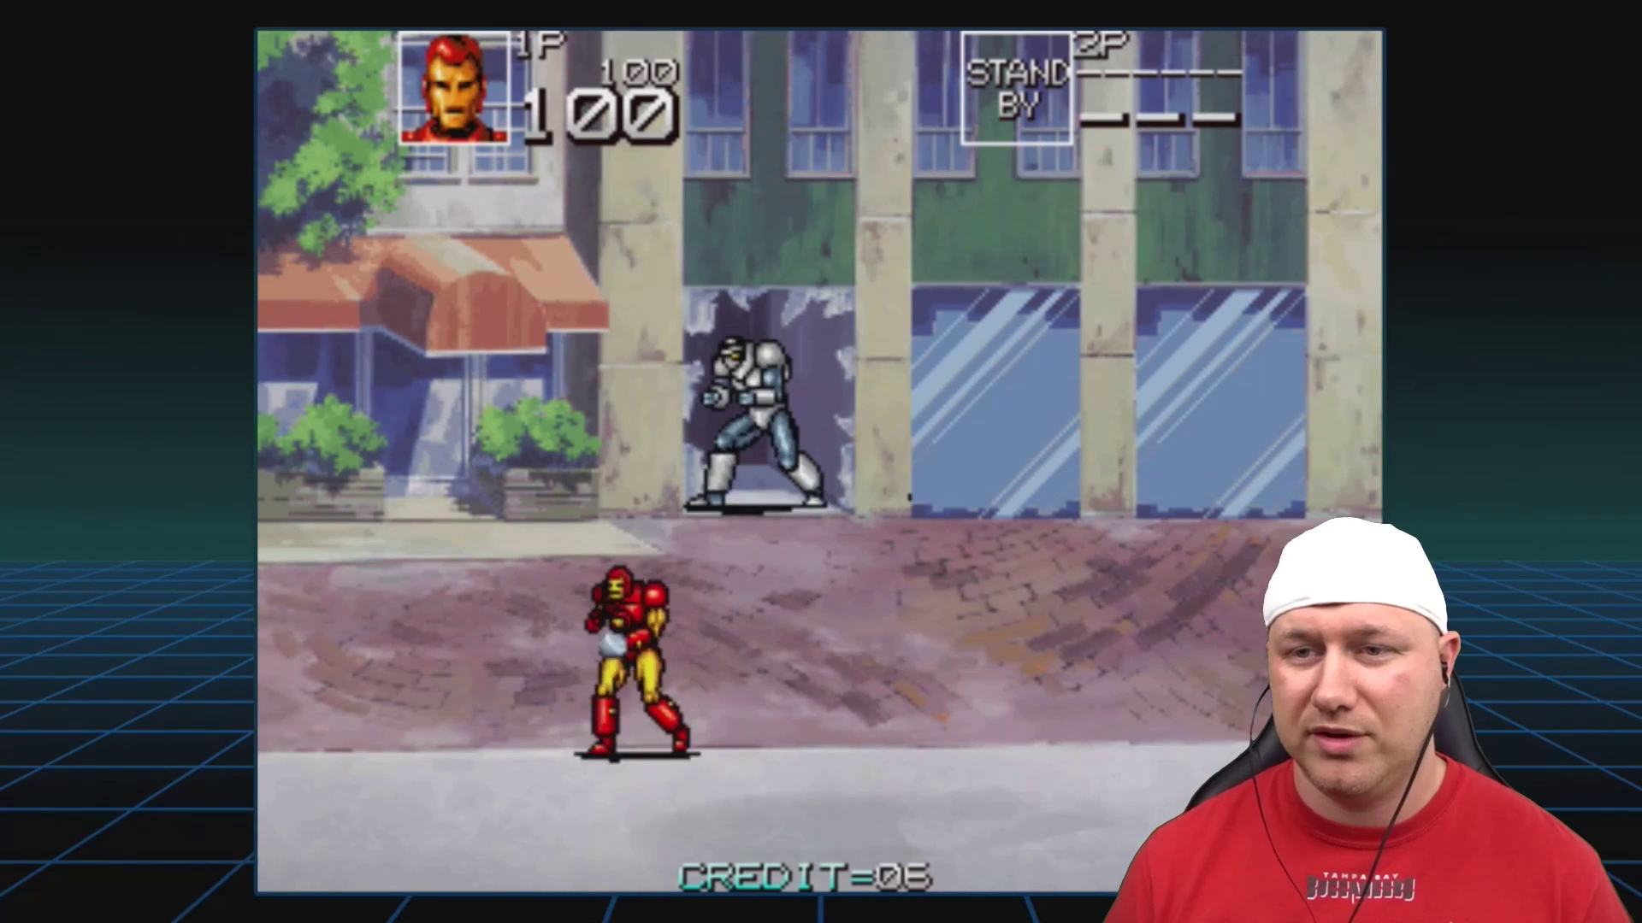
key(Right)
key(Left)
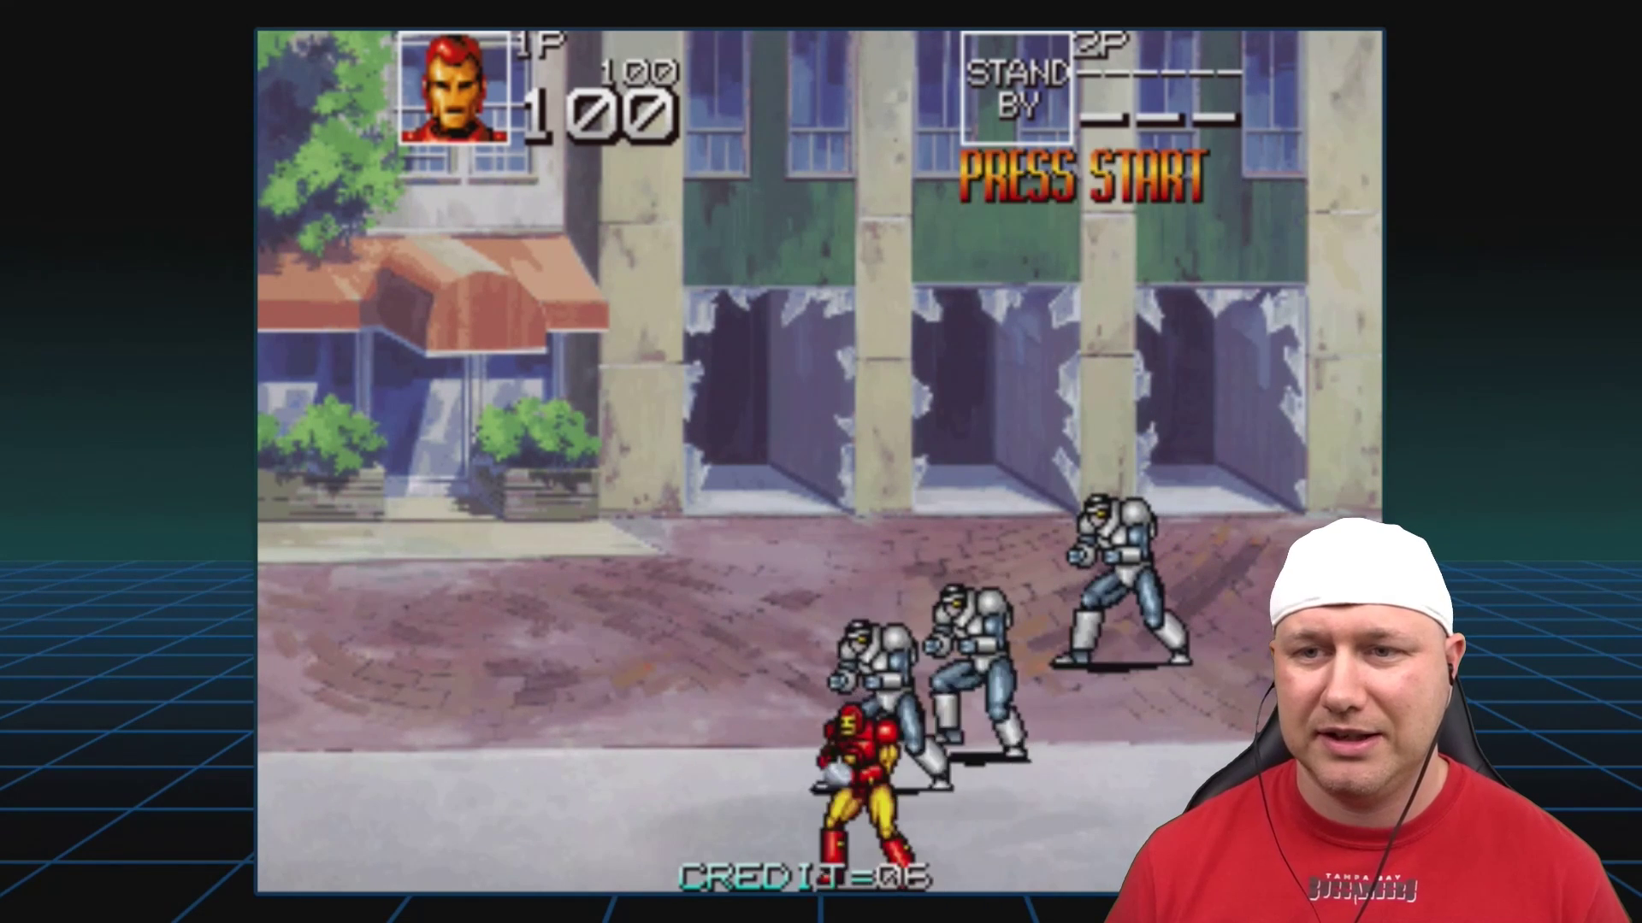
key(Right)
key(ctrl)
key(Right)
key(alt)
key(ctrl)
key(Left)
key(ctrl)
key(Right)
key(ctrl)
key(ctrl)
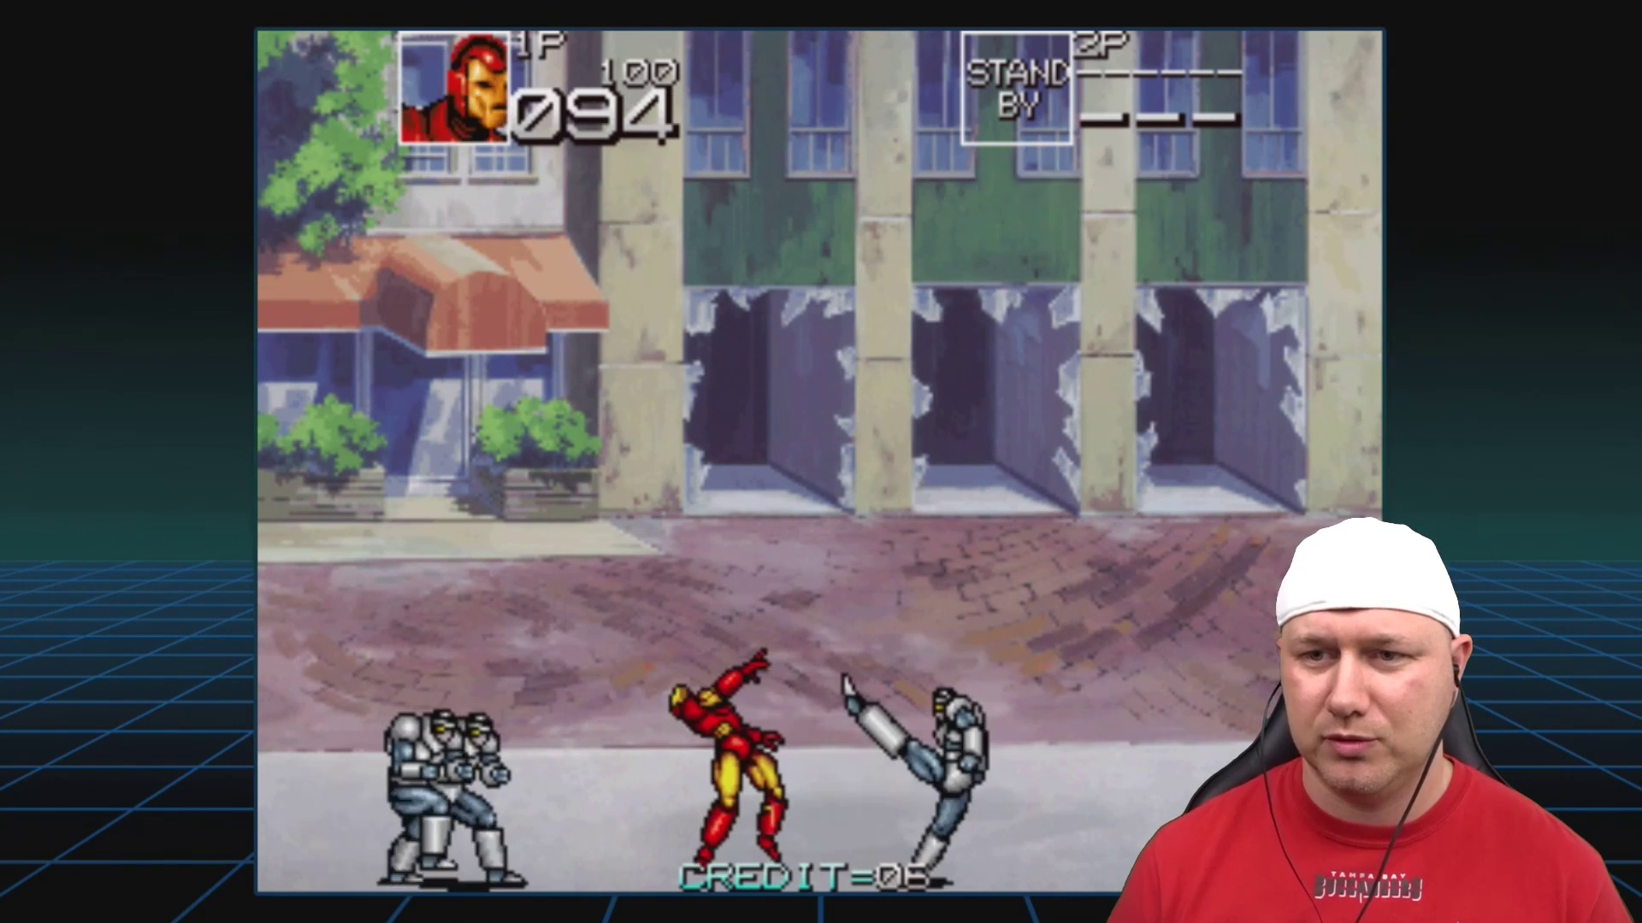
key(ctrl)
key(Right)
key(Left)
key(ctrl)
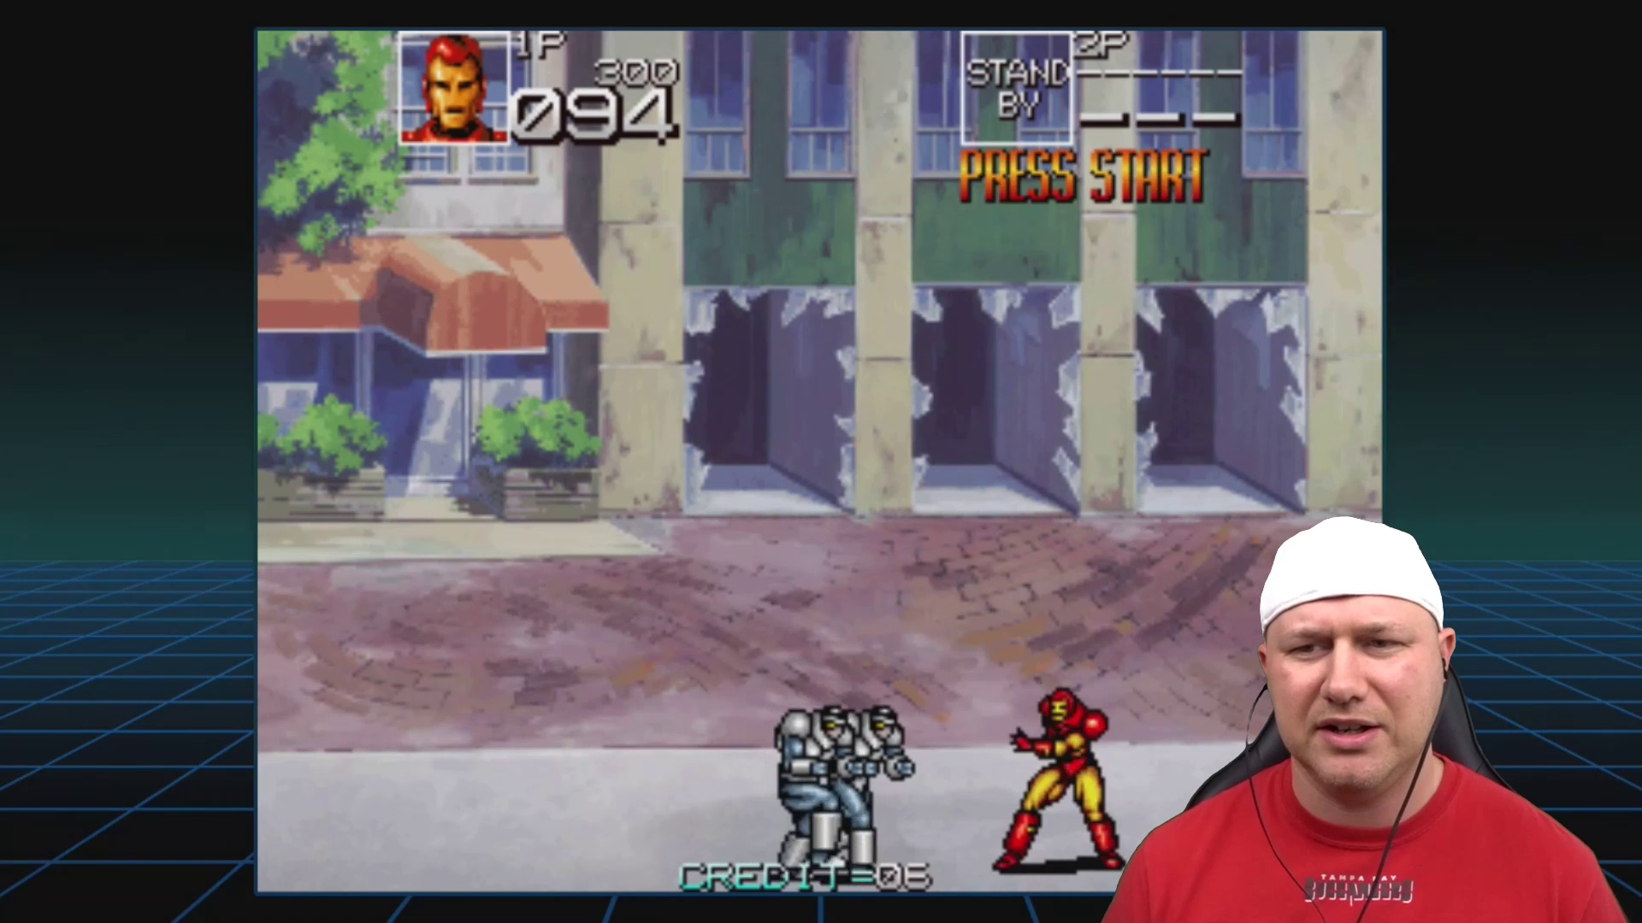
key(ctrl)
key(ctrl)
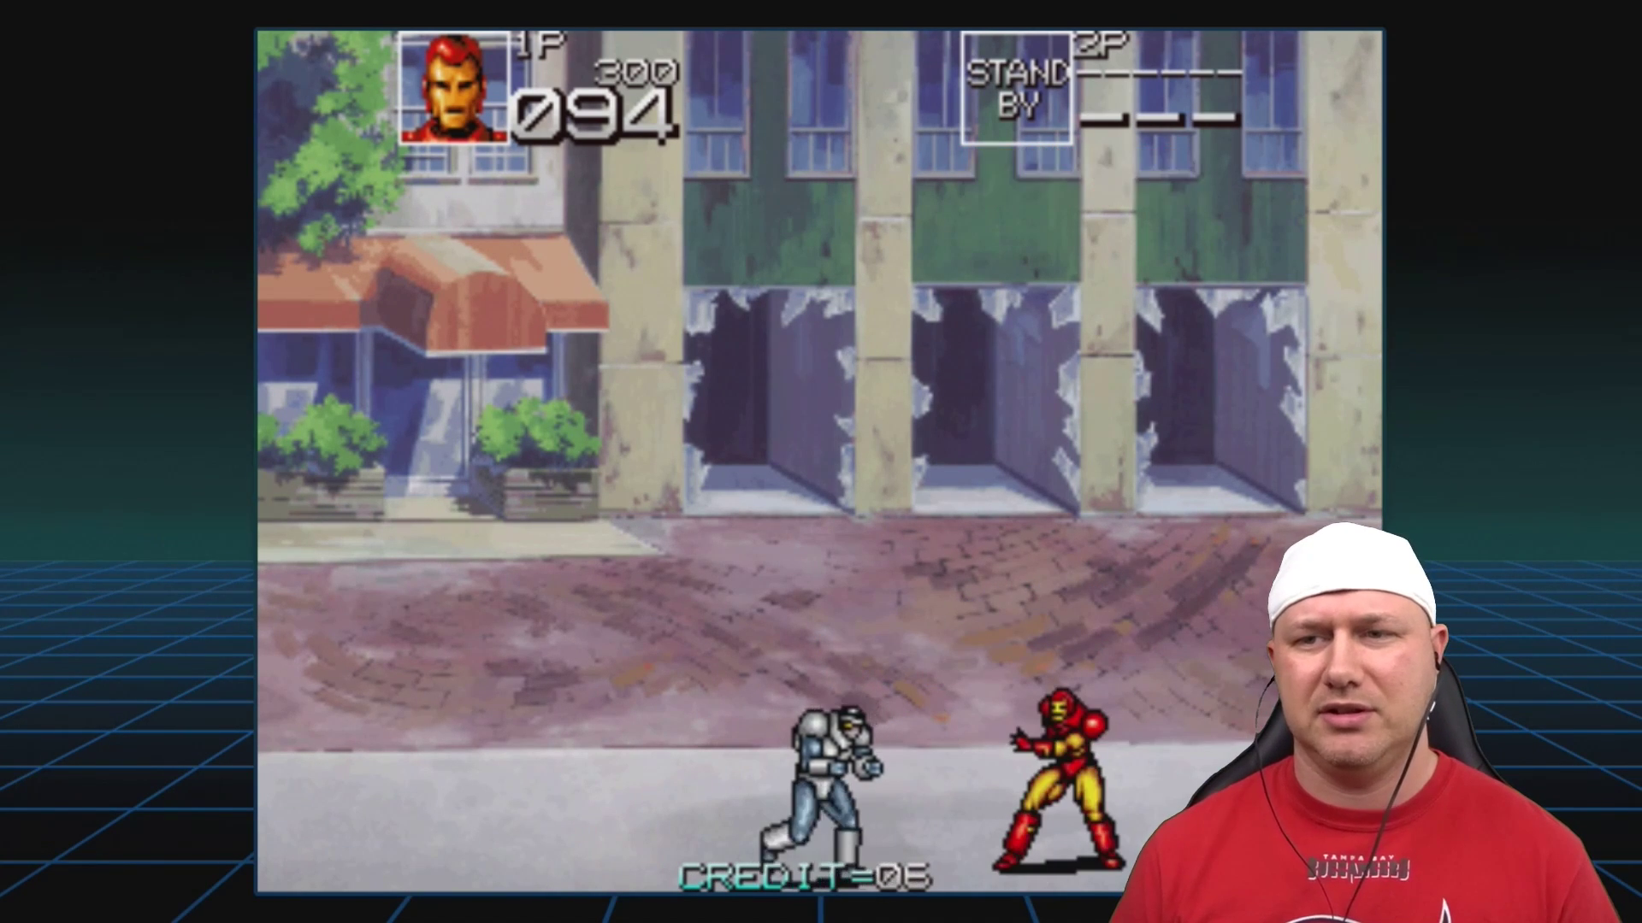
key(Left)
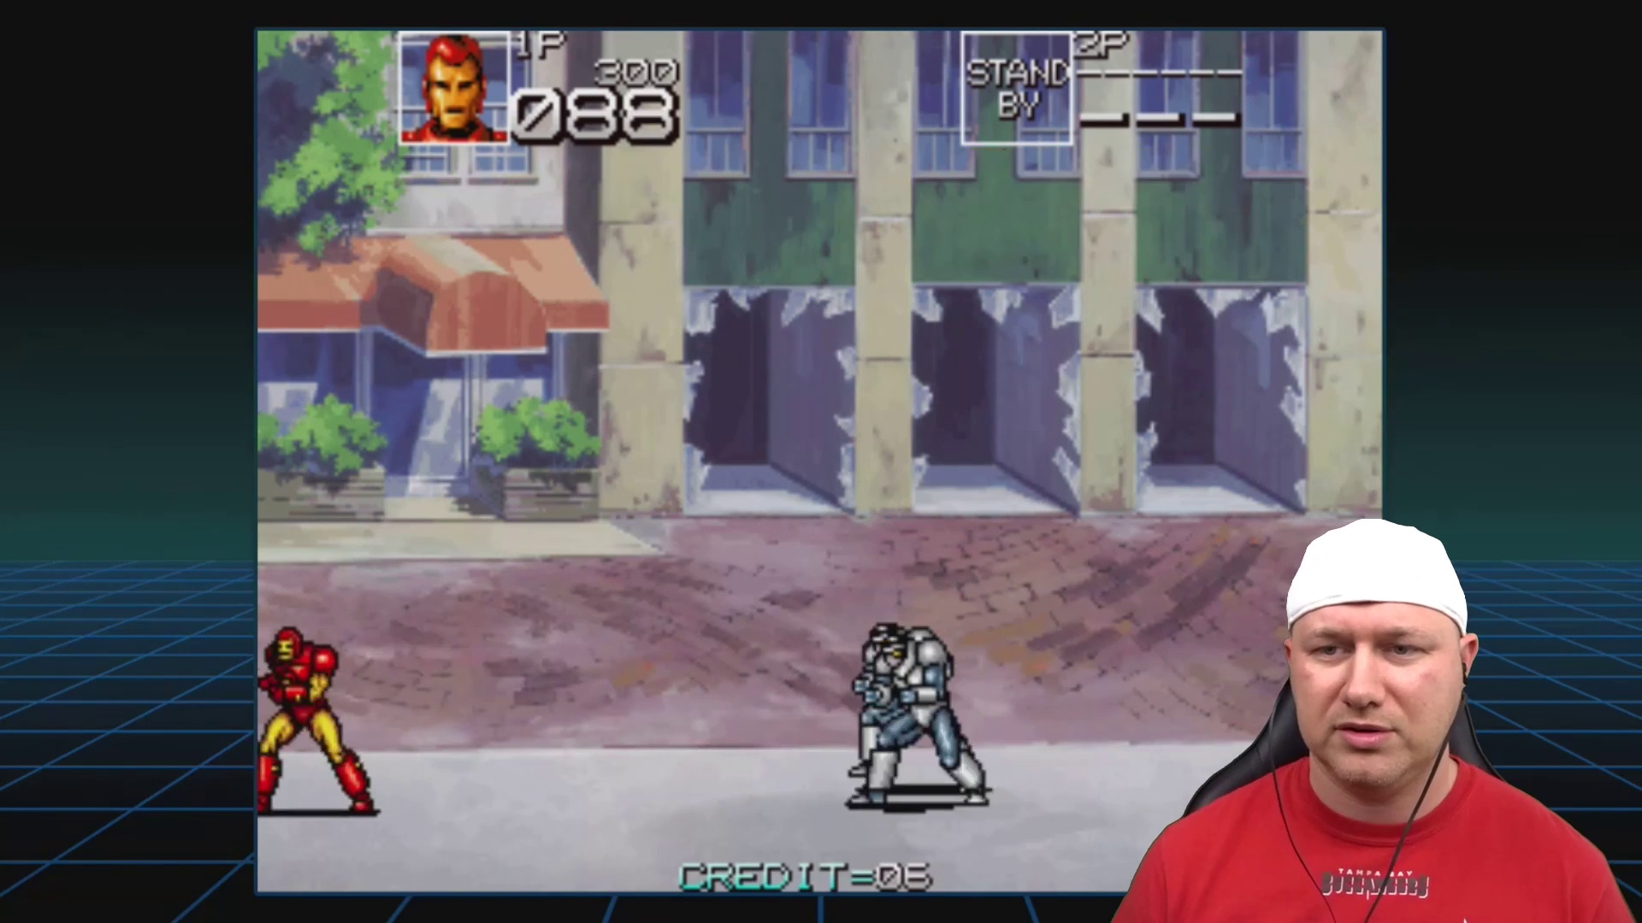
key(Right)
key(ctrl)
key(ctrl)
key(ctrl)
key(ctrl)
key(ctrl)
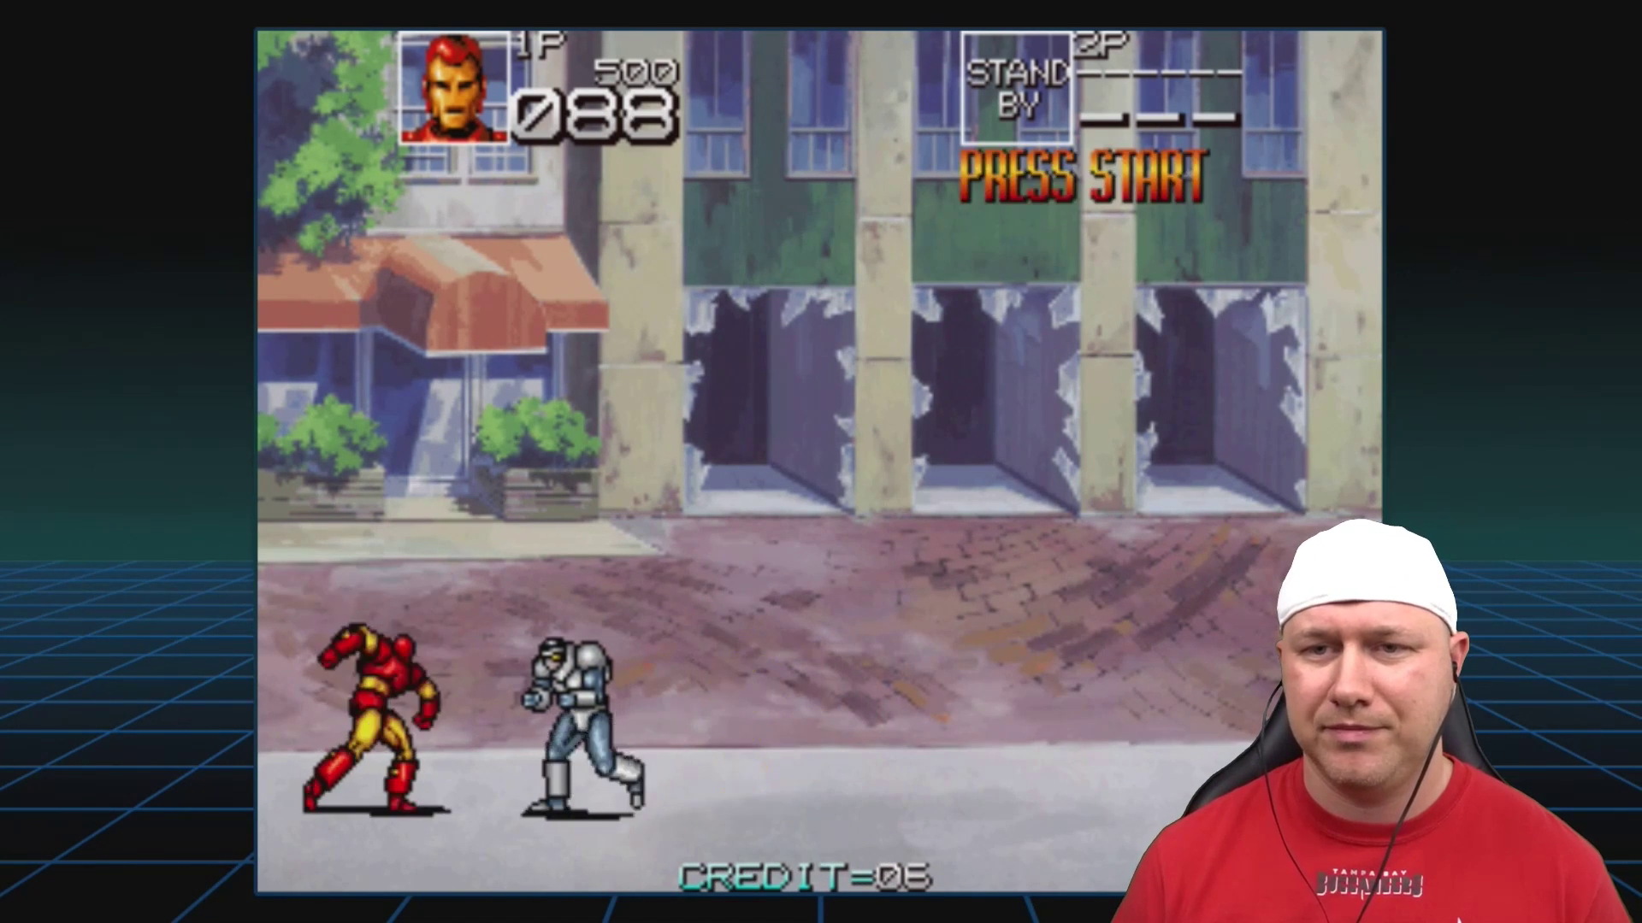
key(Right)
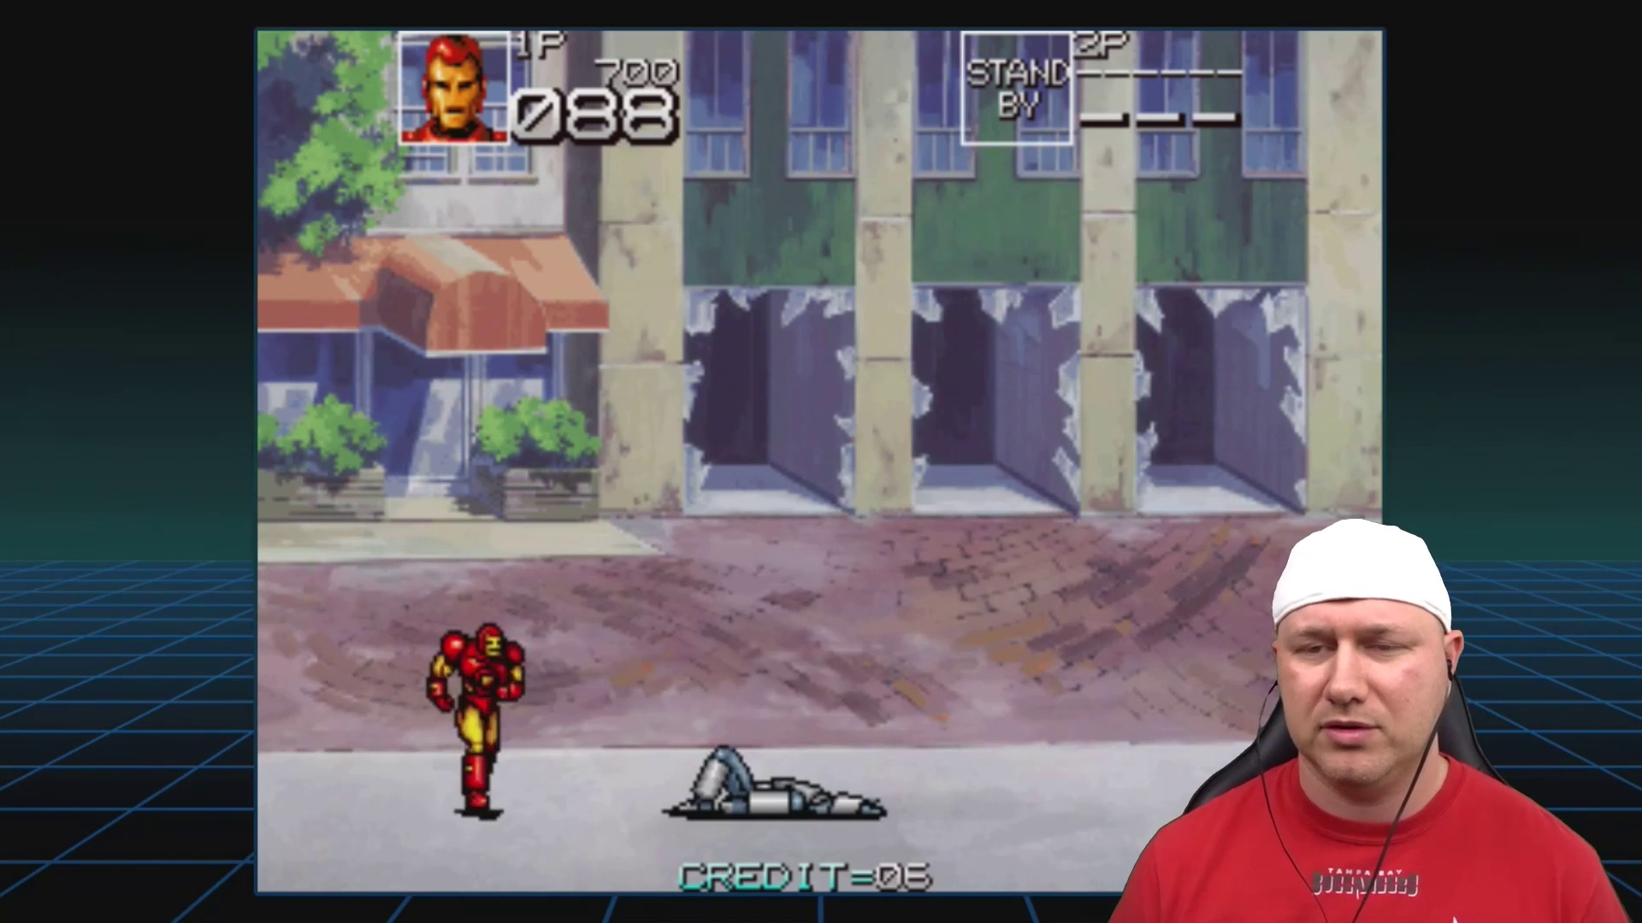
key(ctrl)
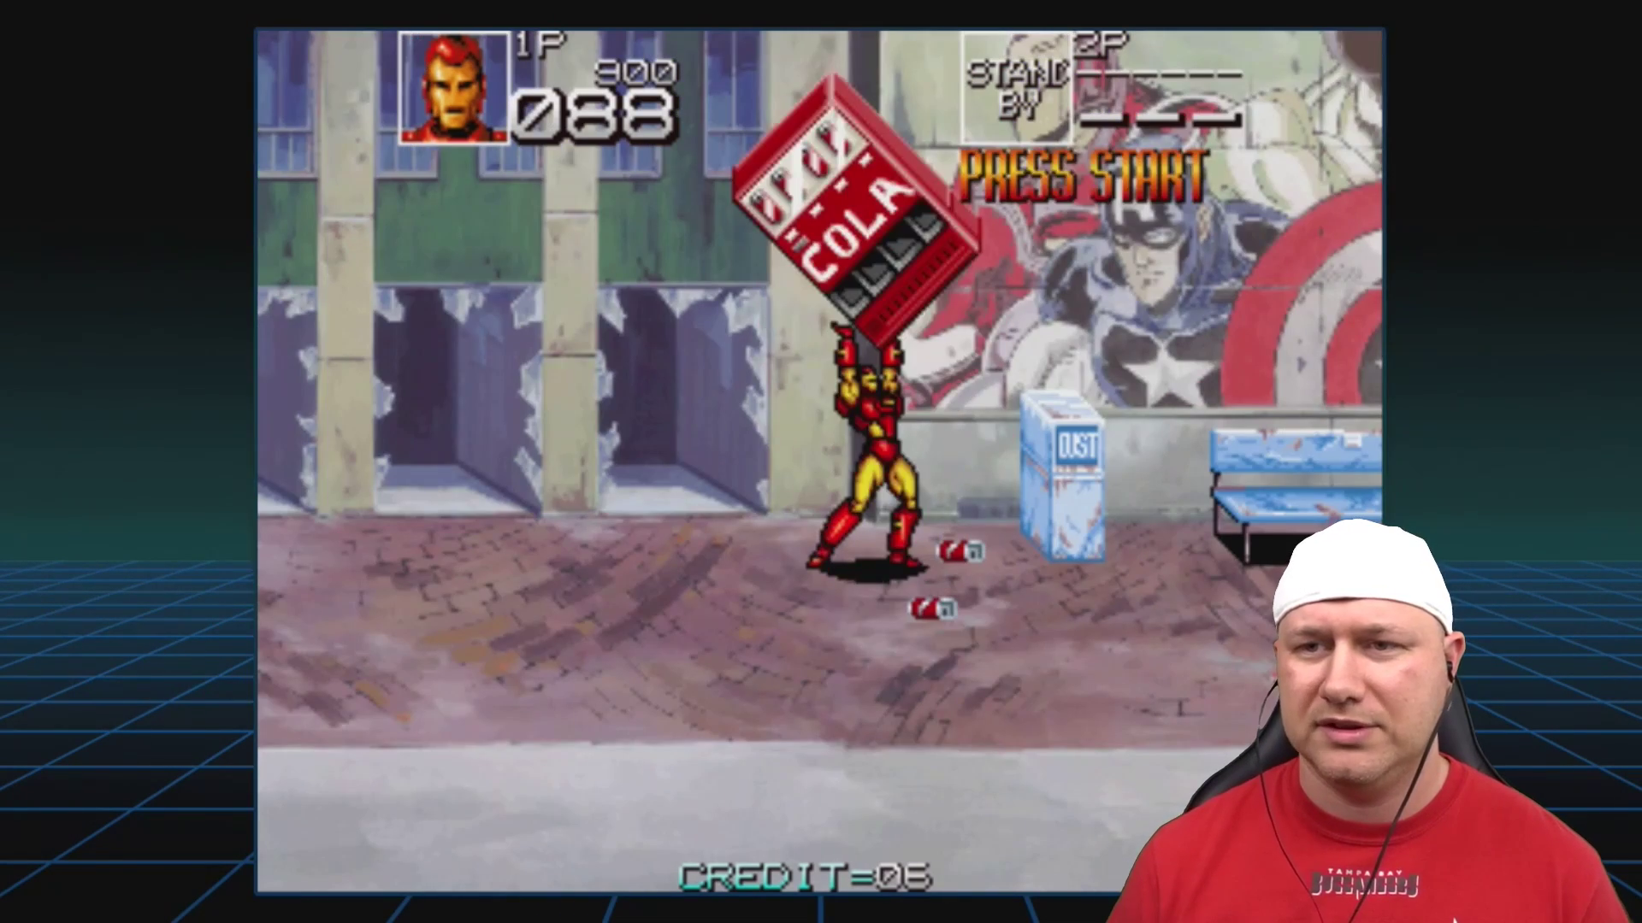
key(Right)
key(Down)
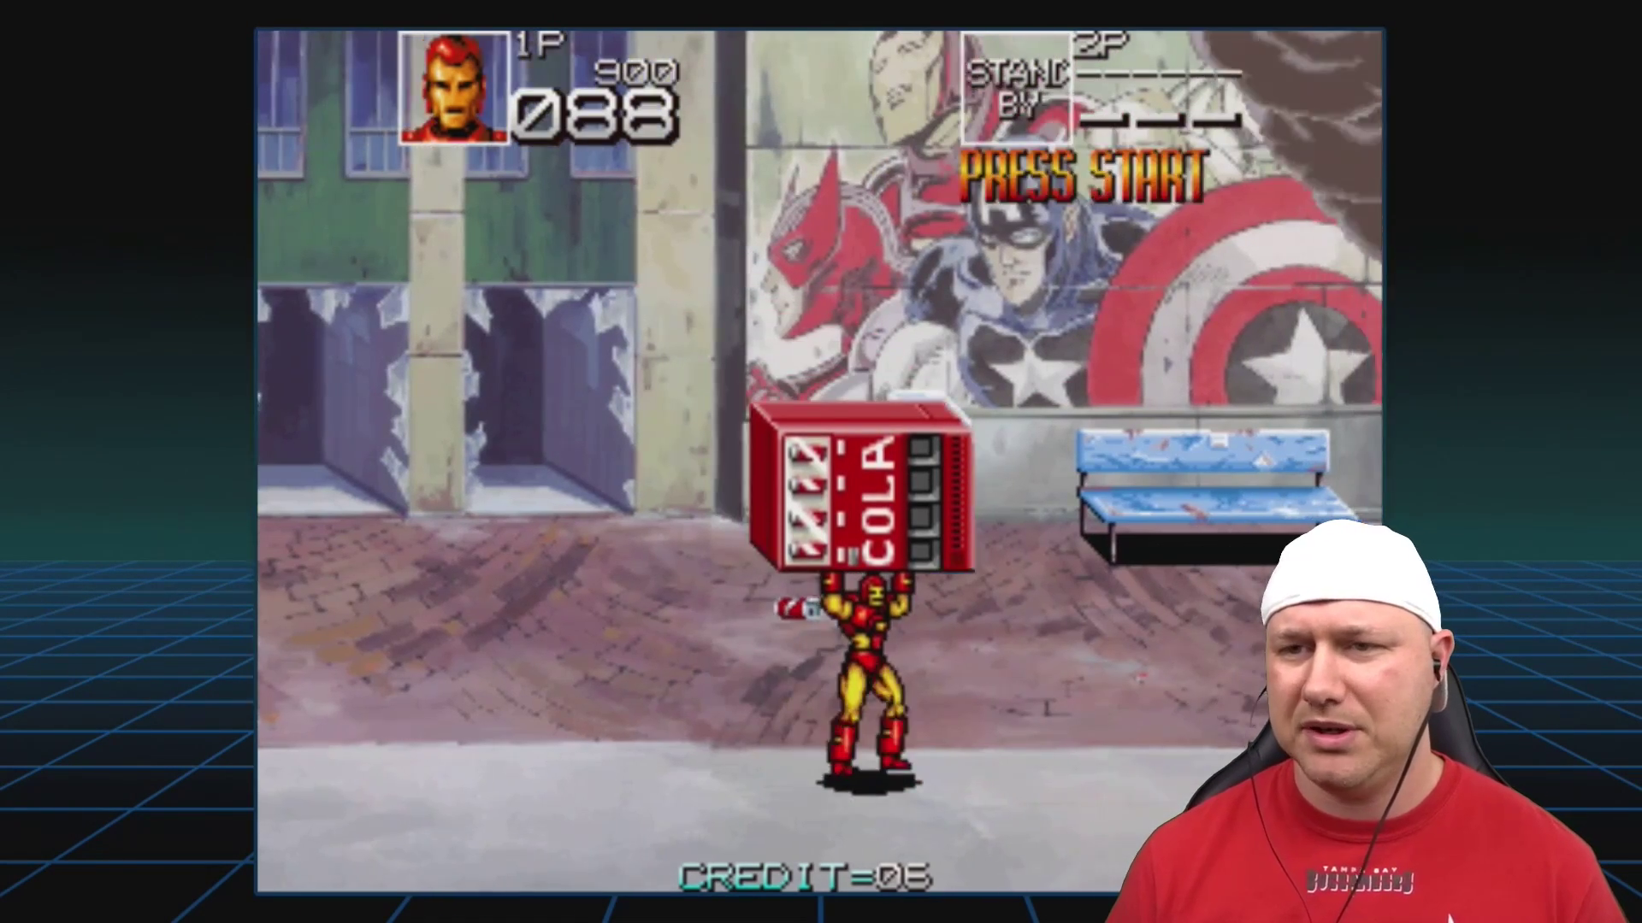
key(Left)
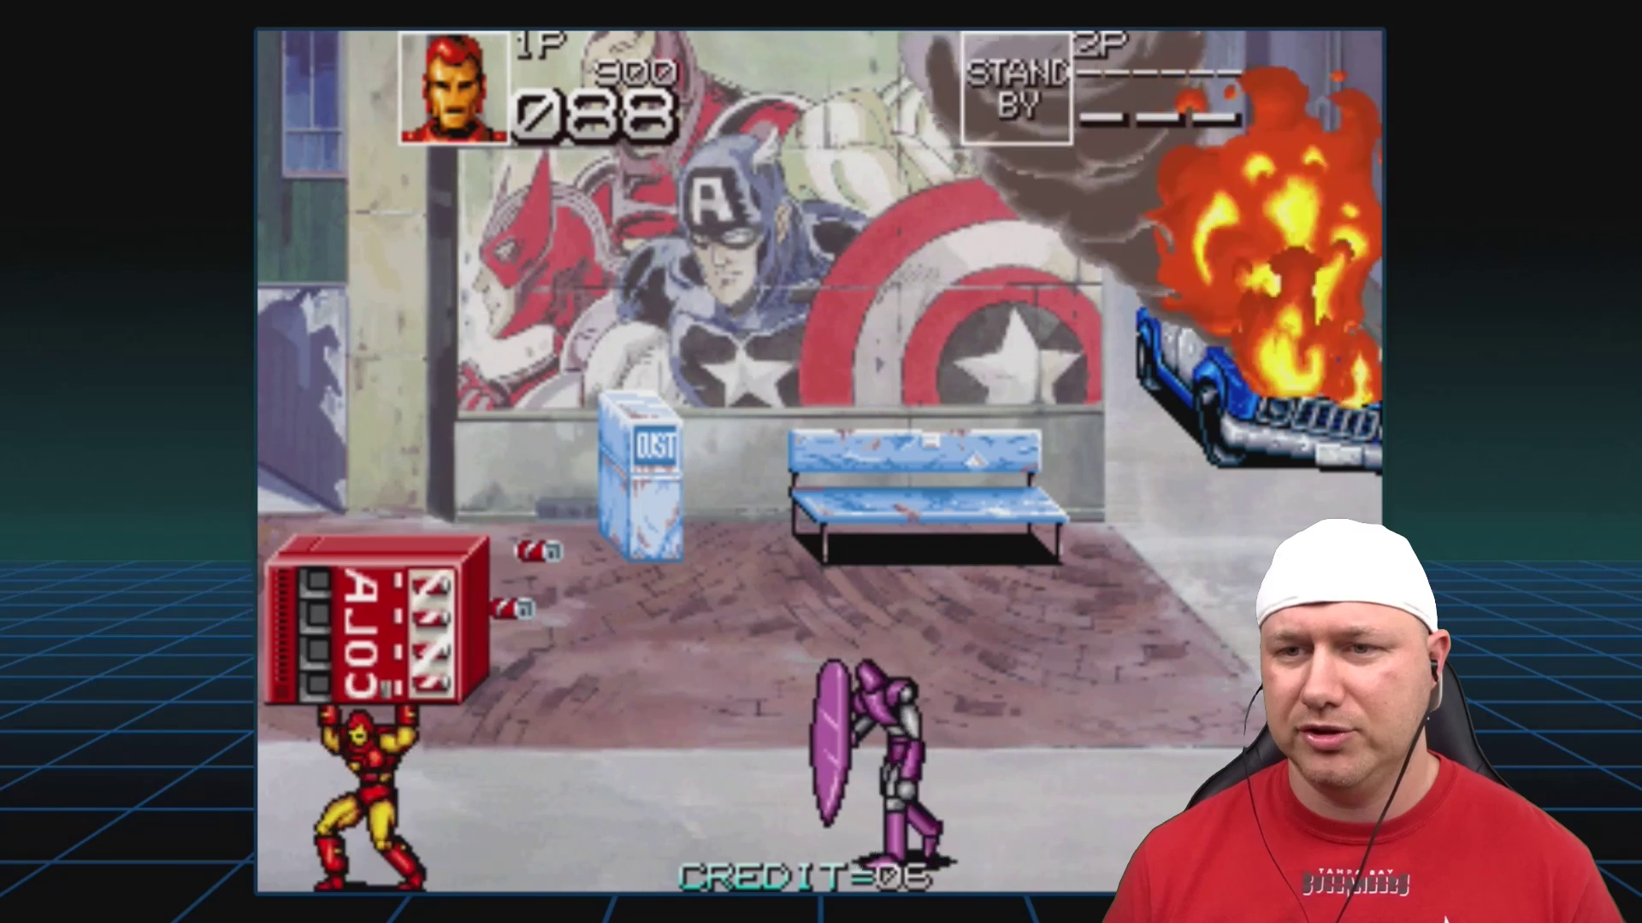
key(ctrl)
key(Right)
key(Right)
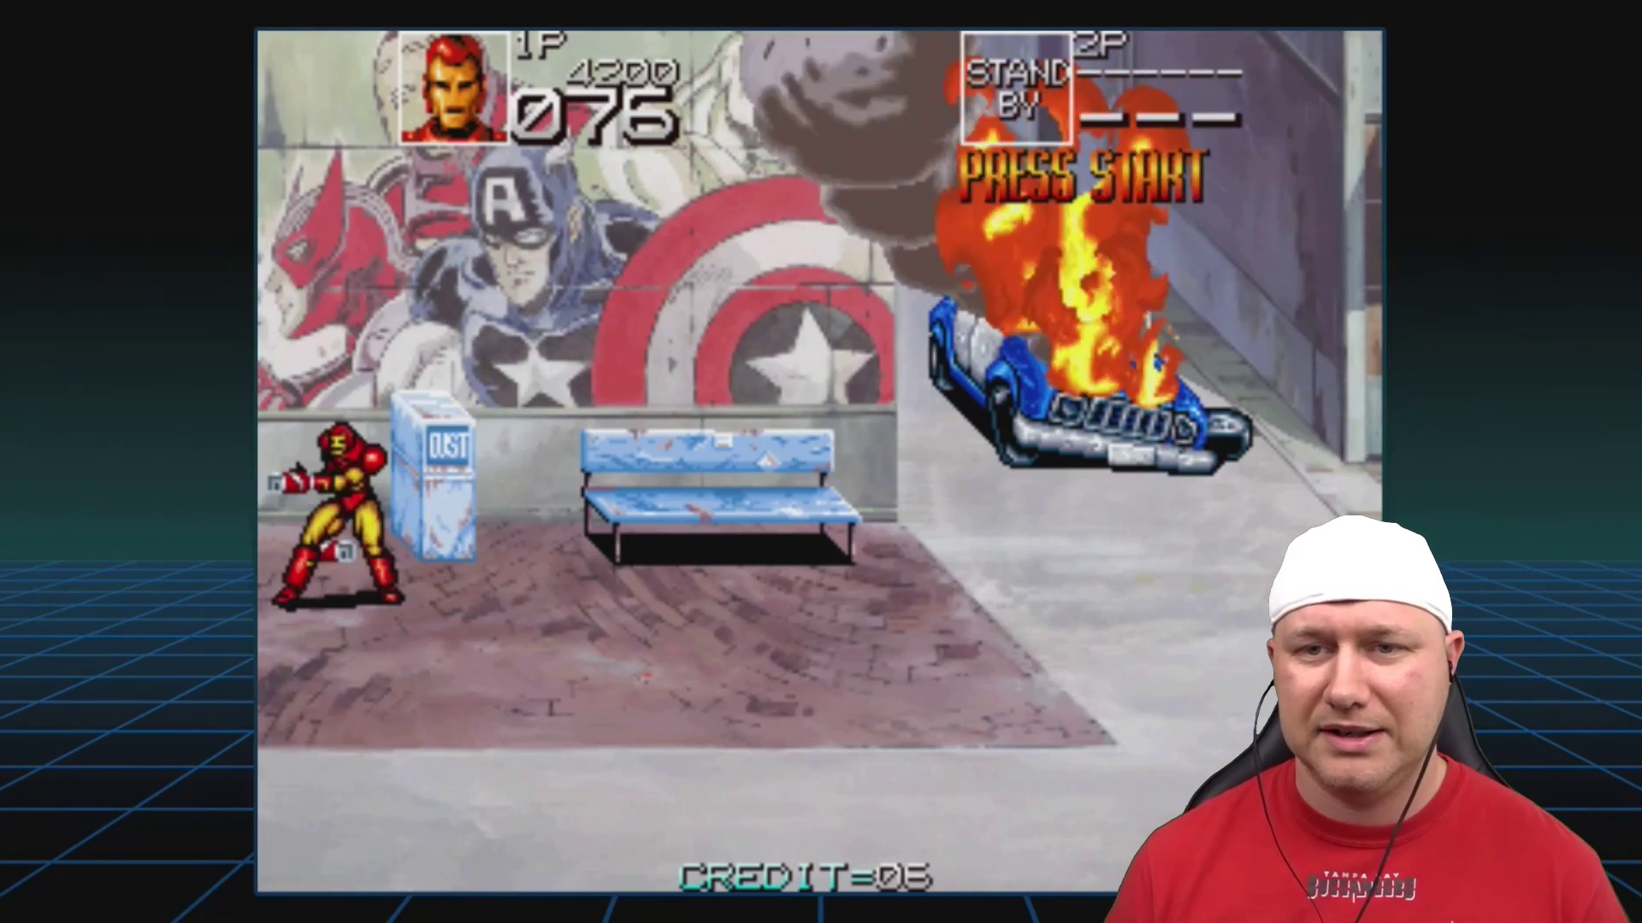
key(Right)
key(Right)
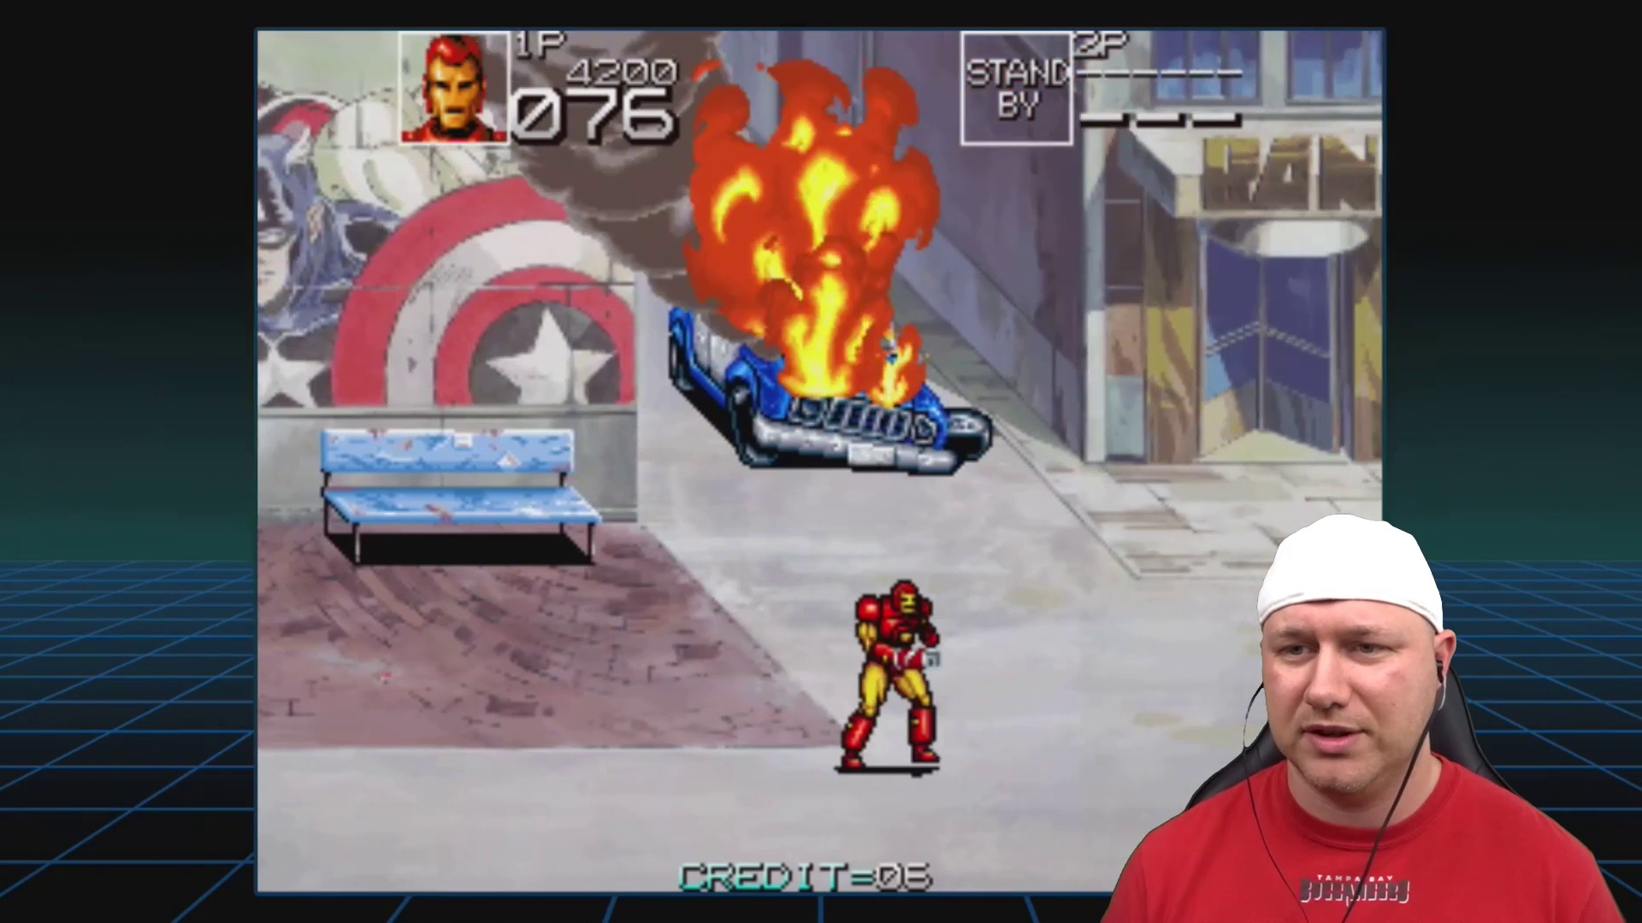
key(Right)
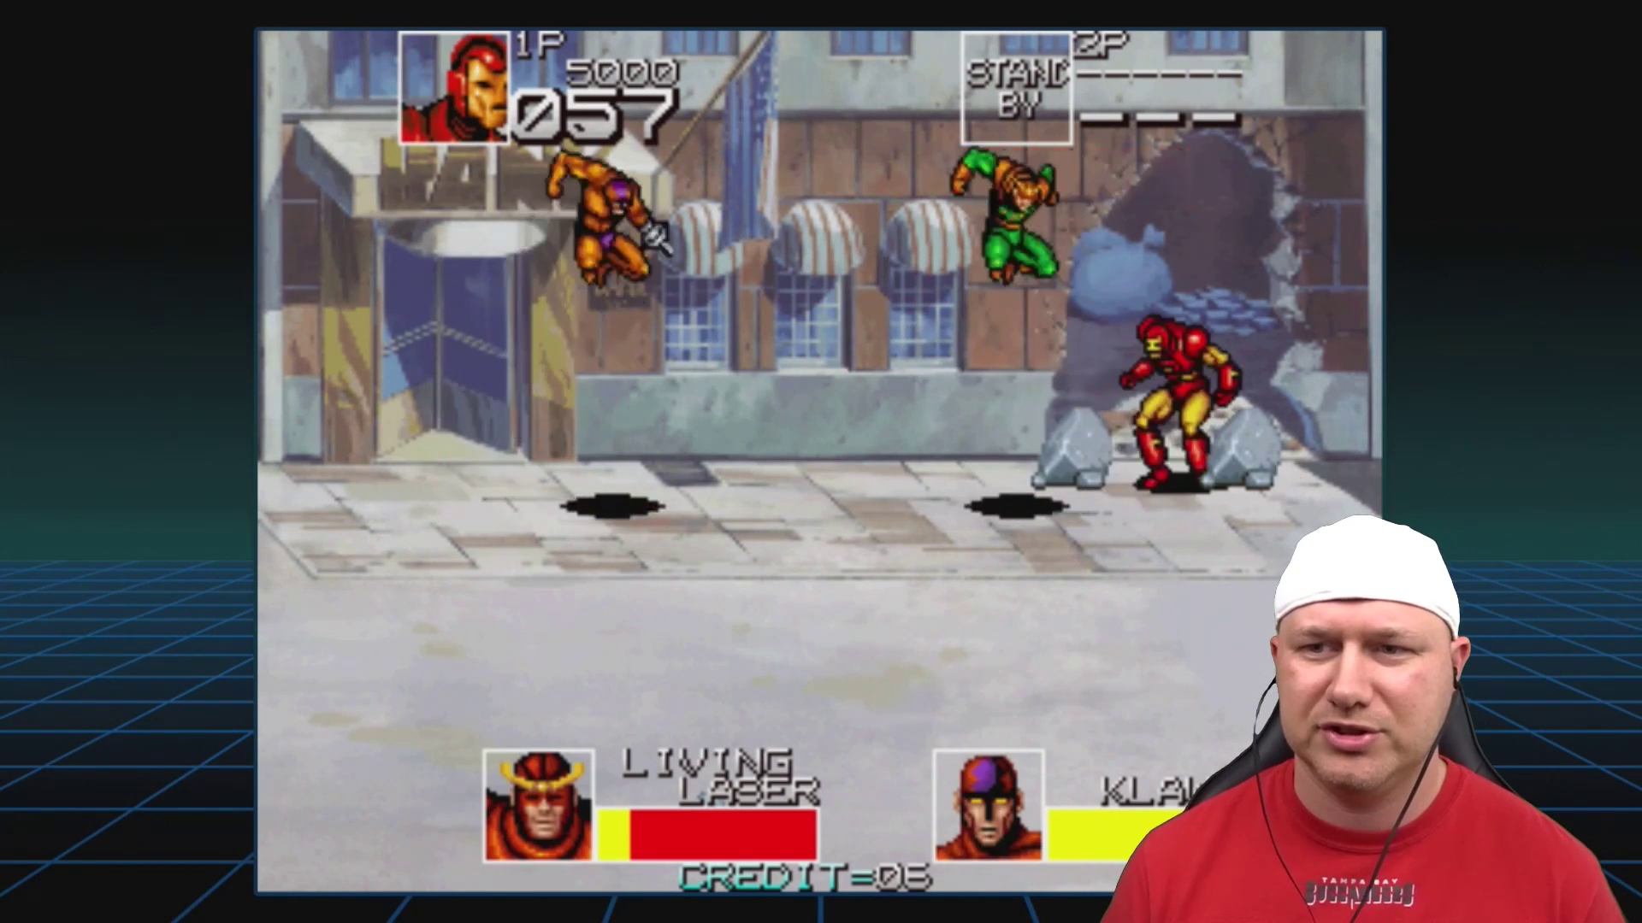
key(Left)
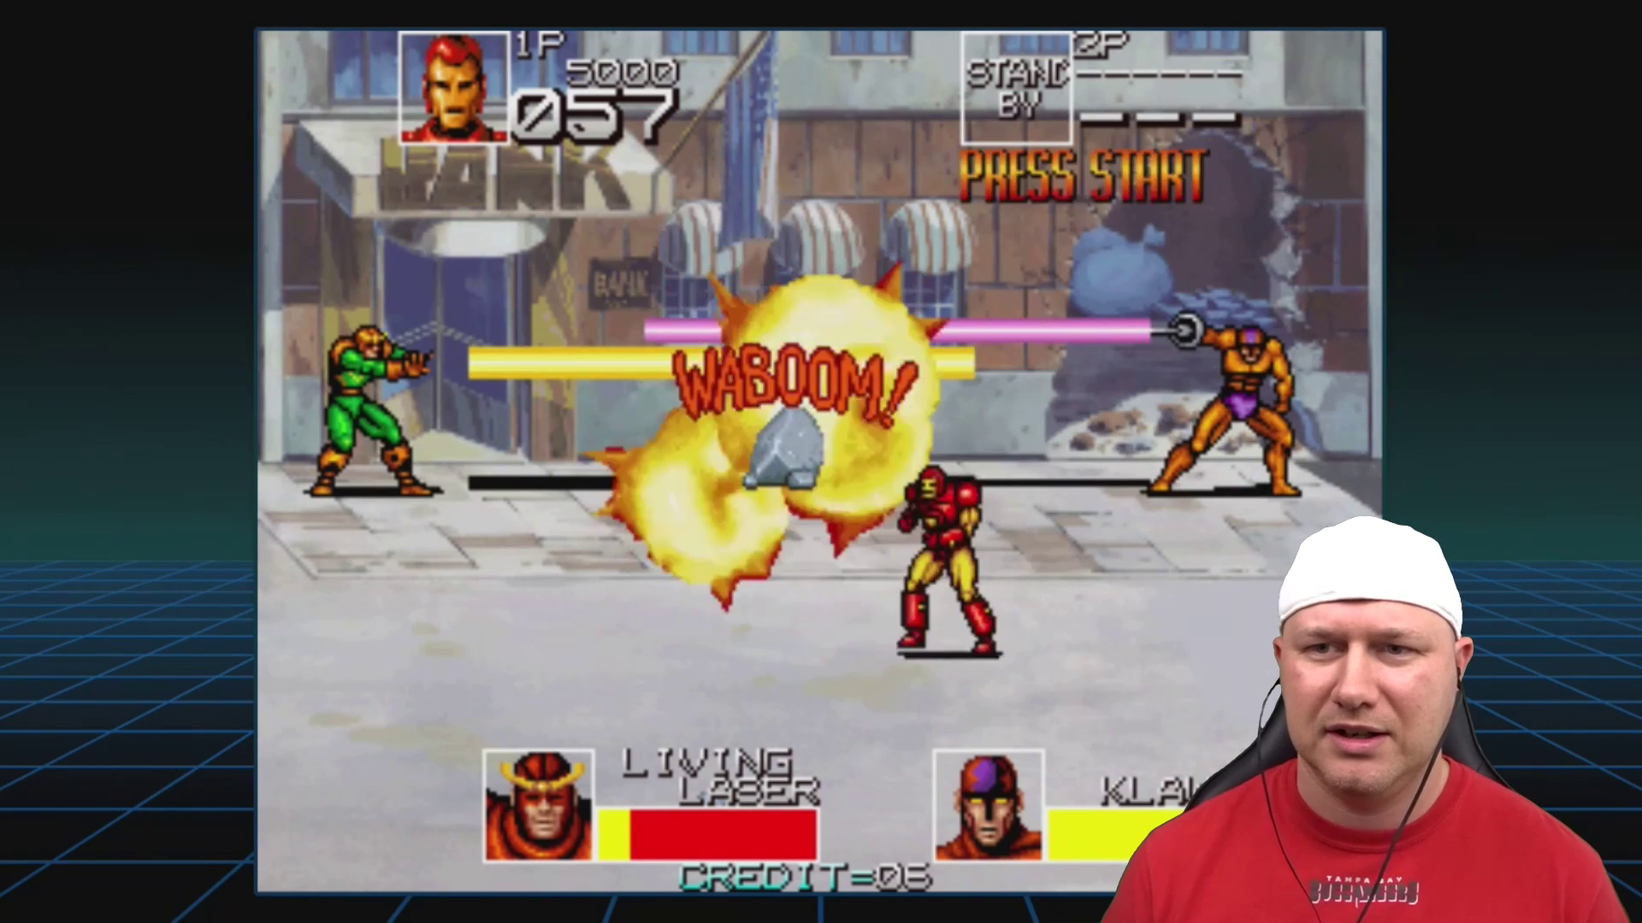
key(Down)
key(Left)
key(Up)
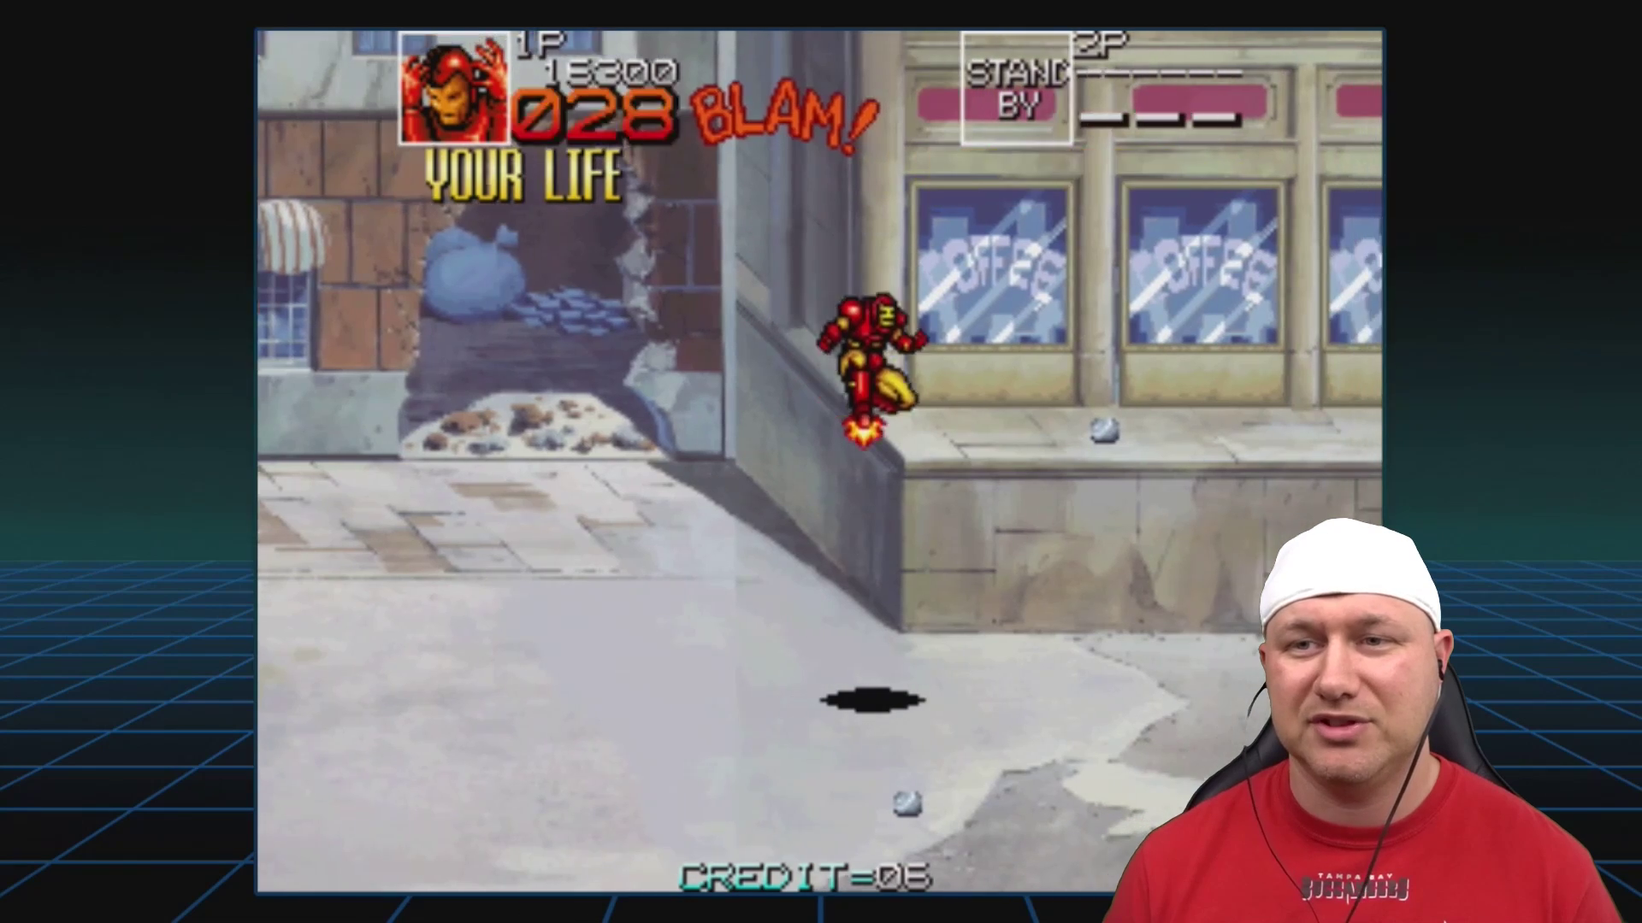
key(Right)
key(Left)
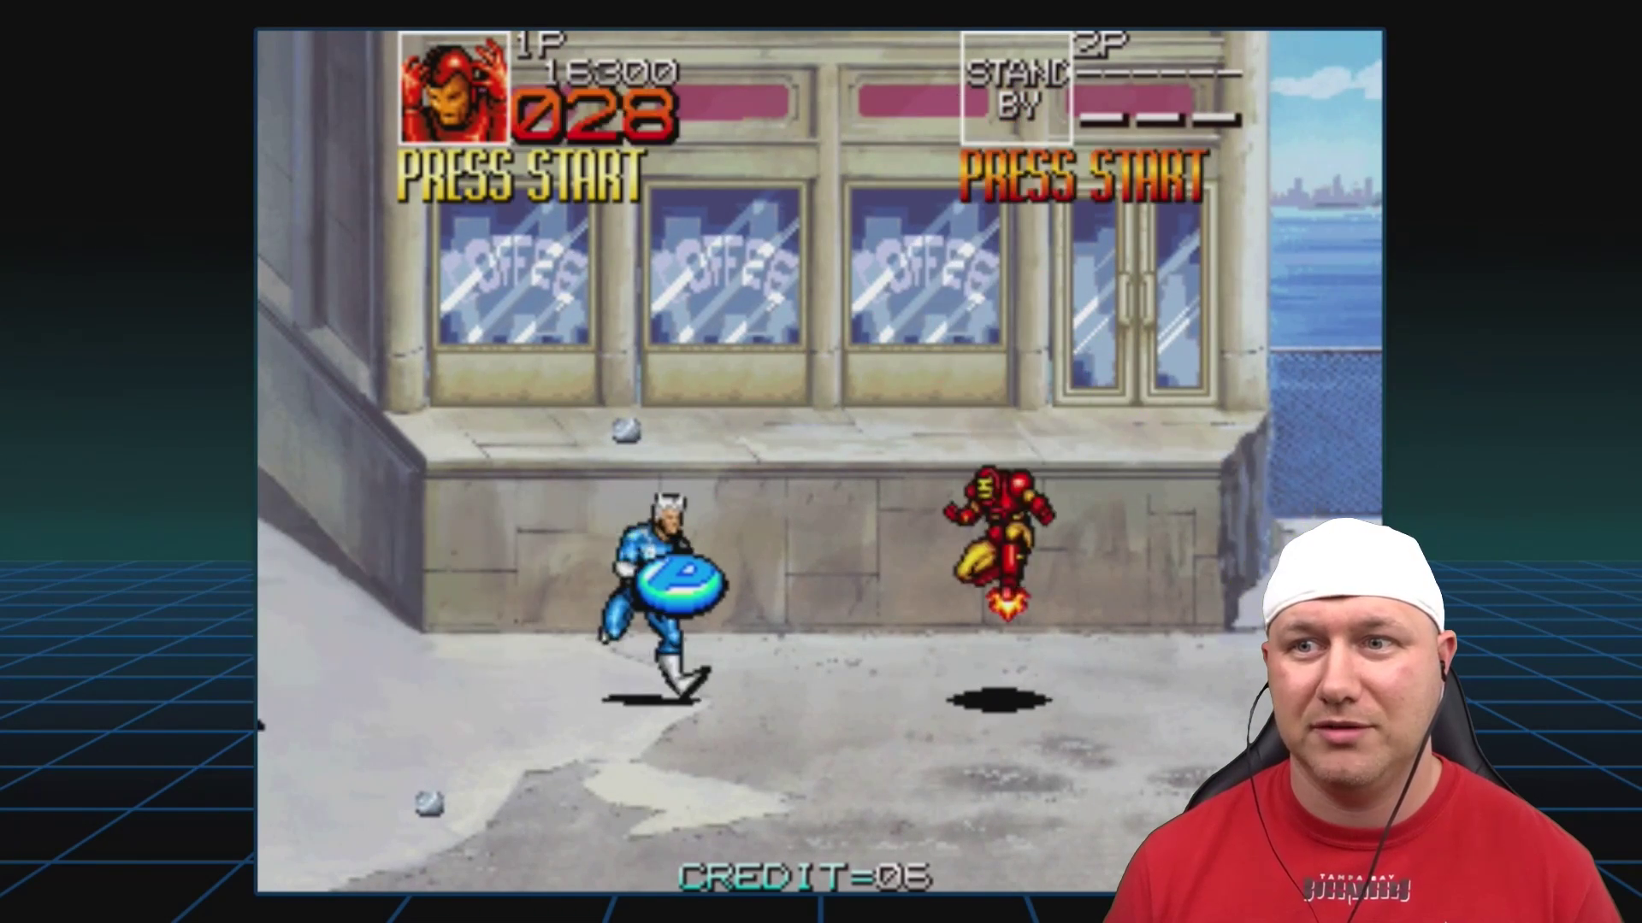
key(Left)
key(Right)
key(alt)
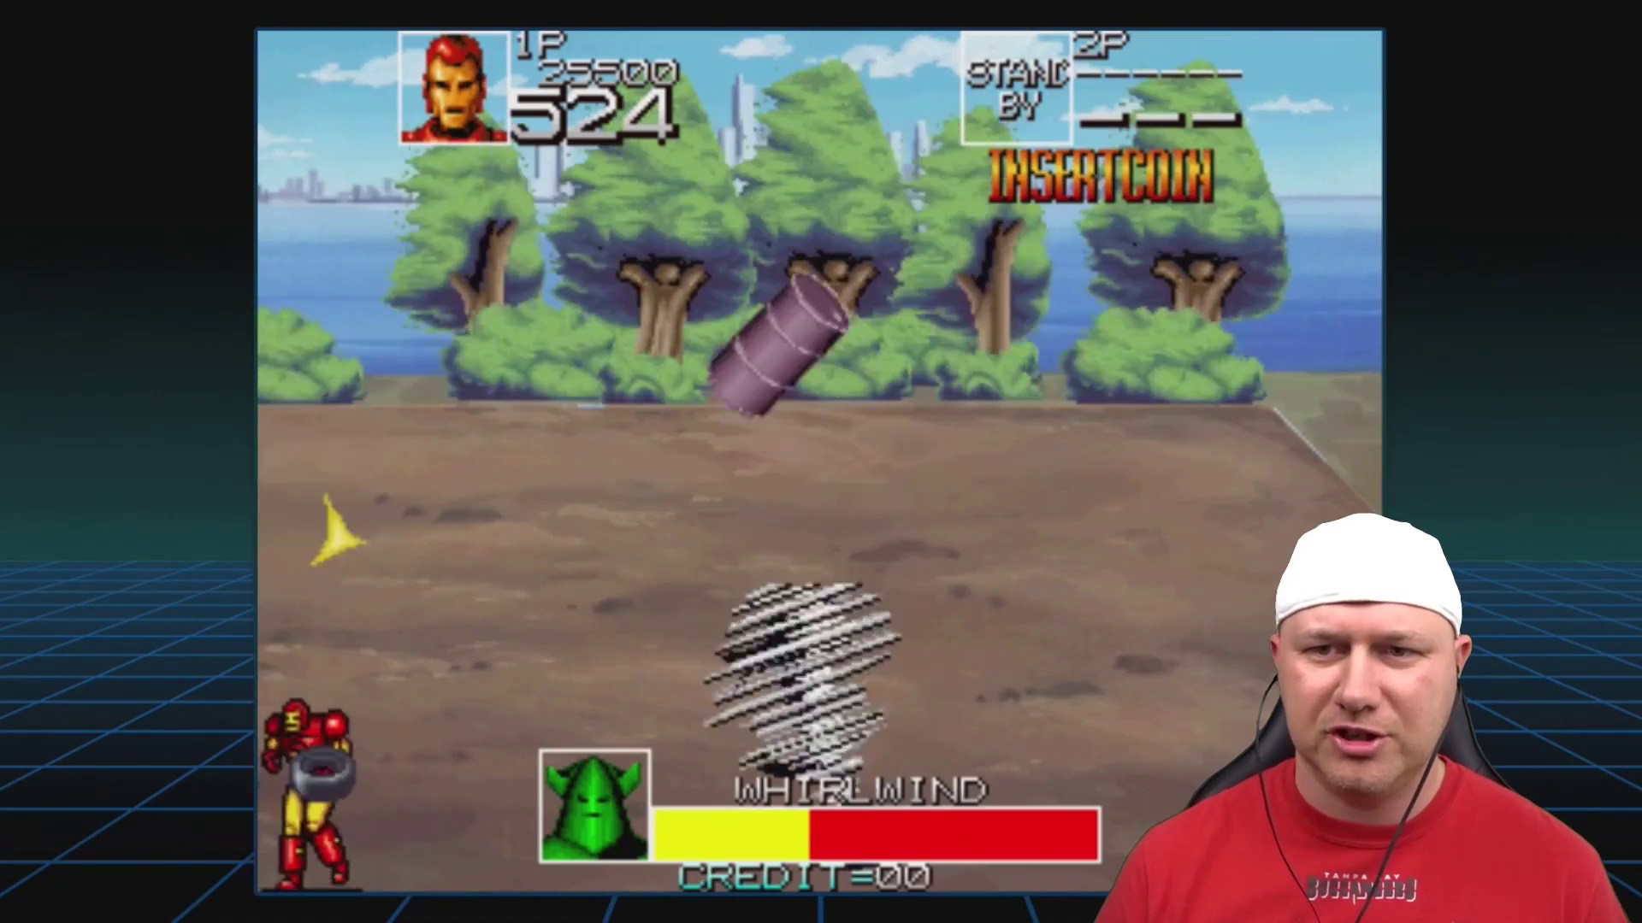
key(Right)
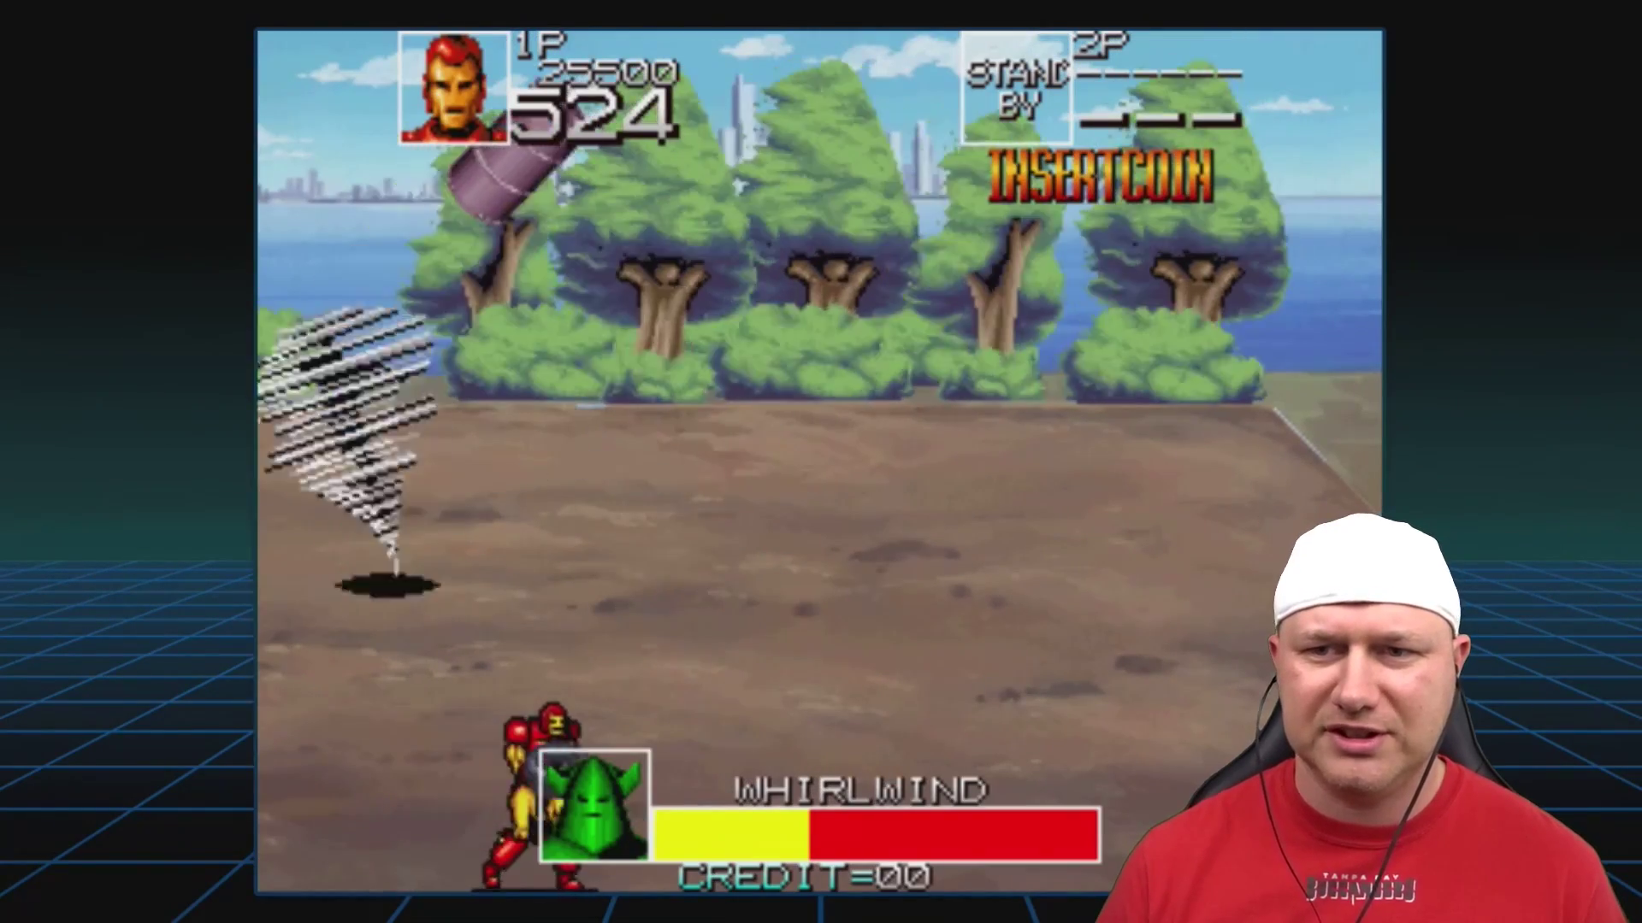
key(ctrl)
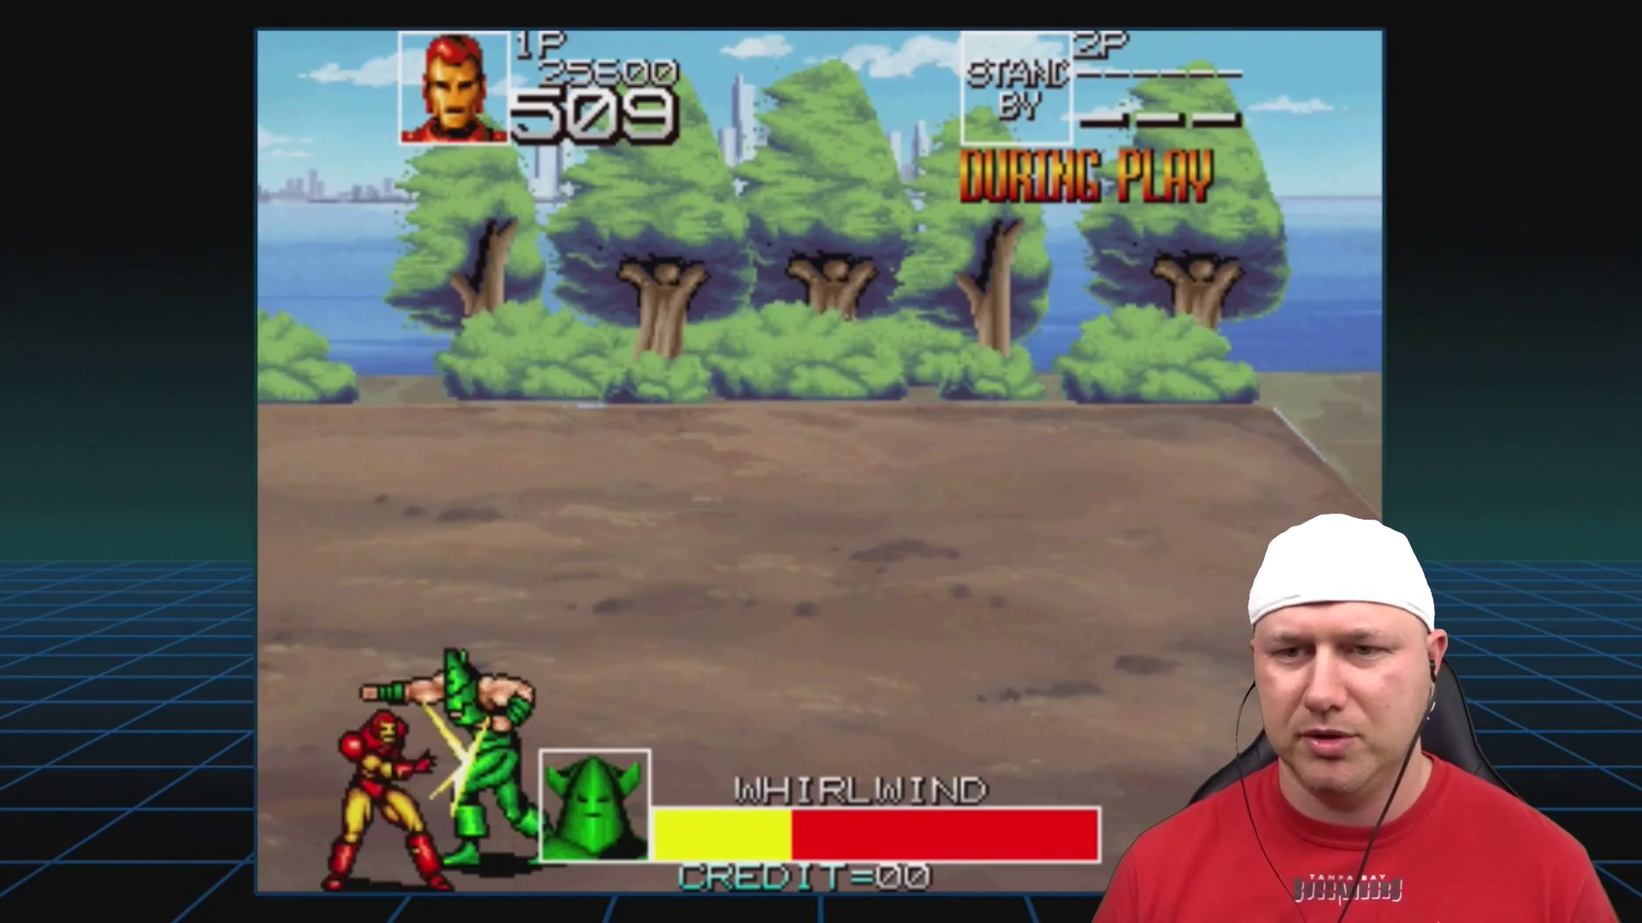
key(ctrl)
key(ctrl)
key(ctrl)
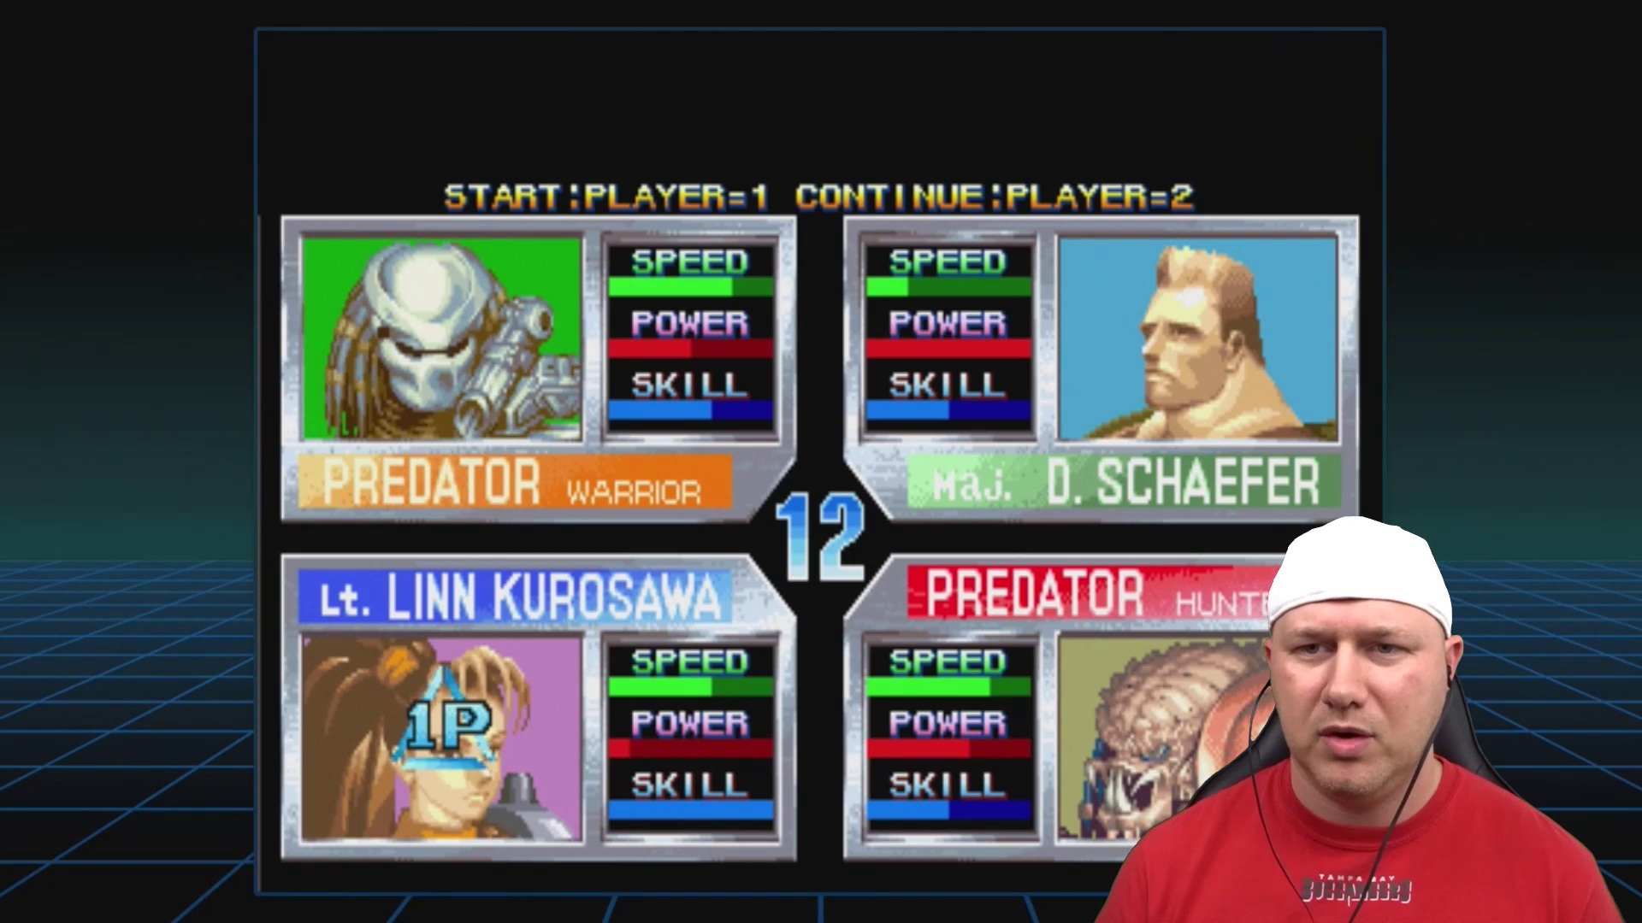
key(Up)
key(Right)
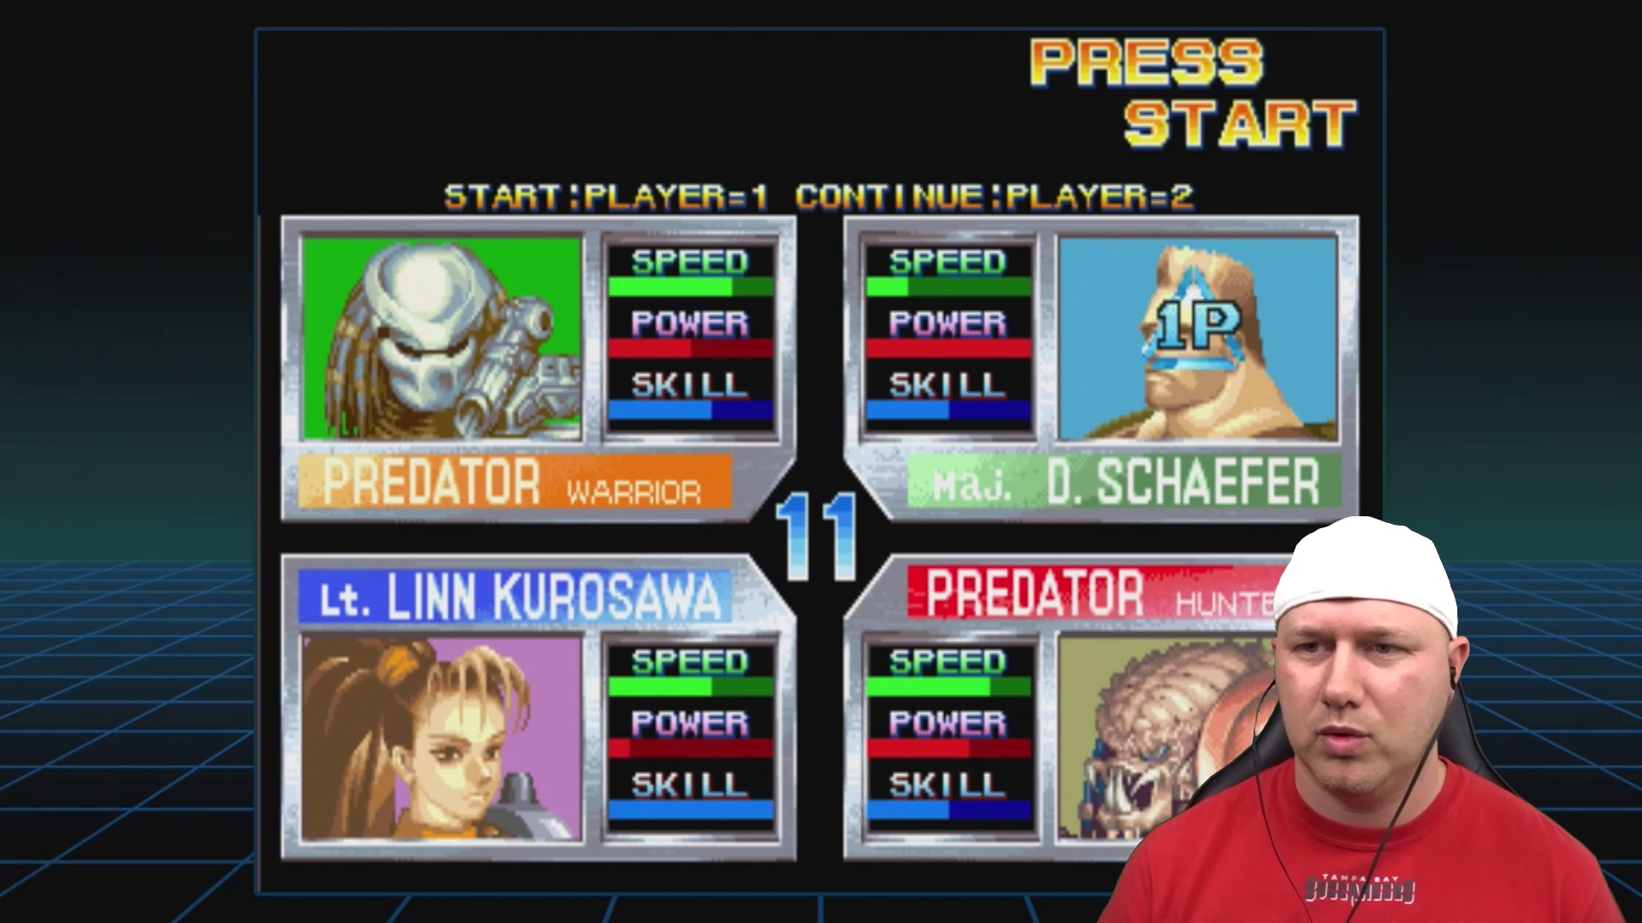
key(Left)
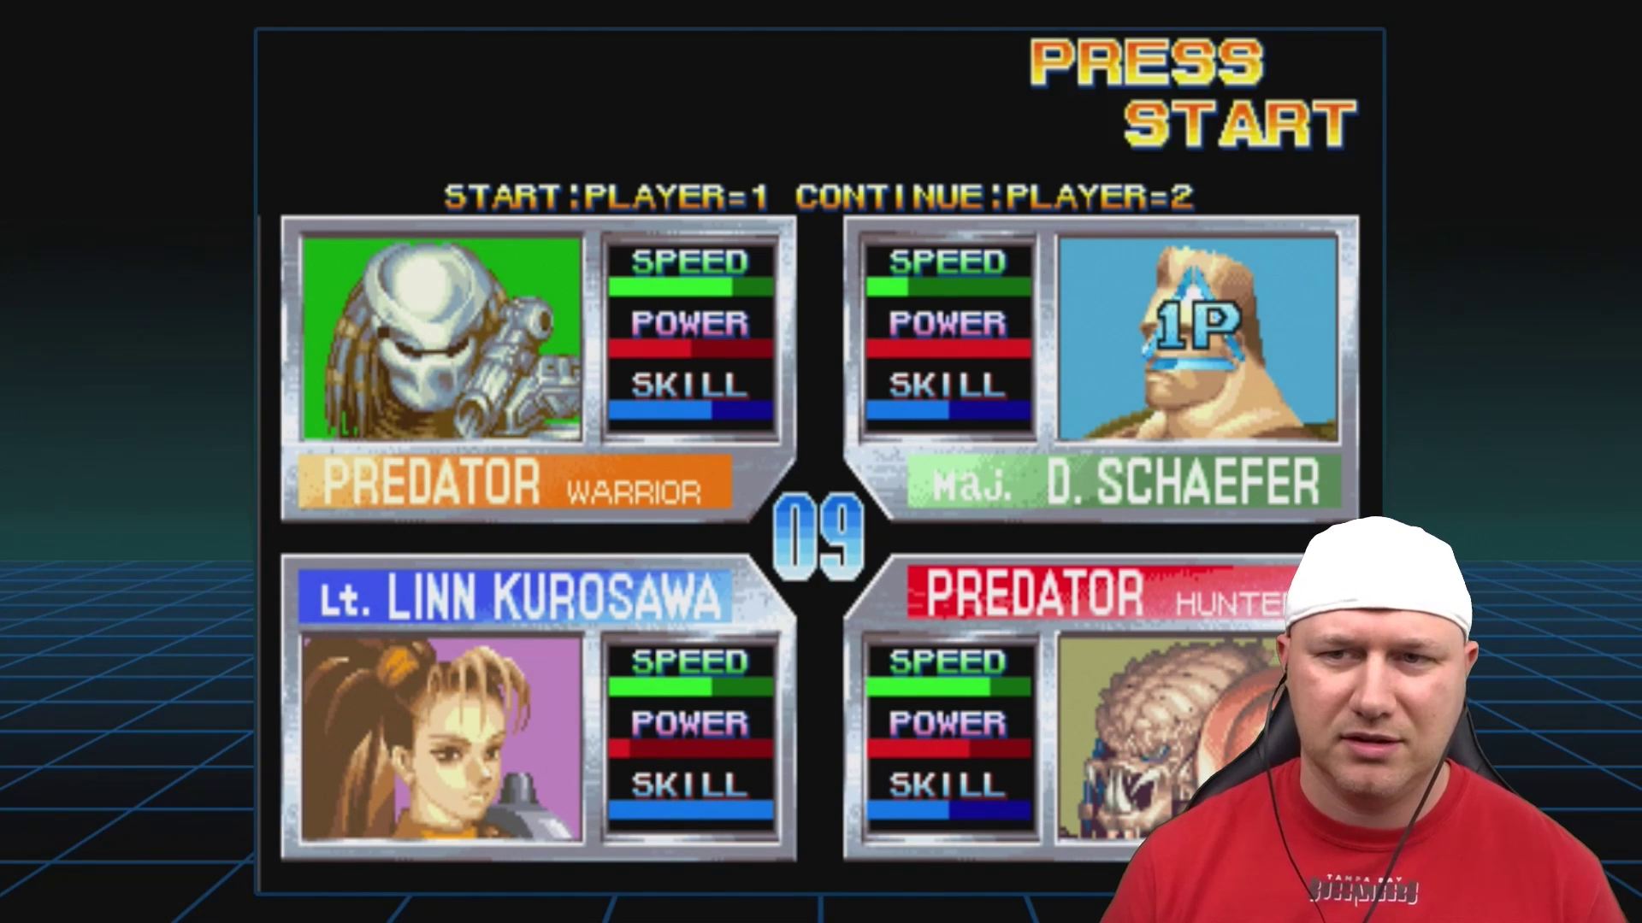
key(Left)
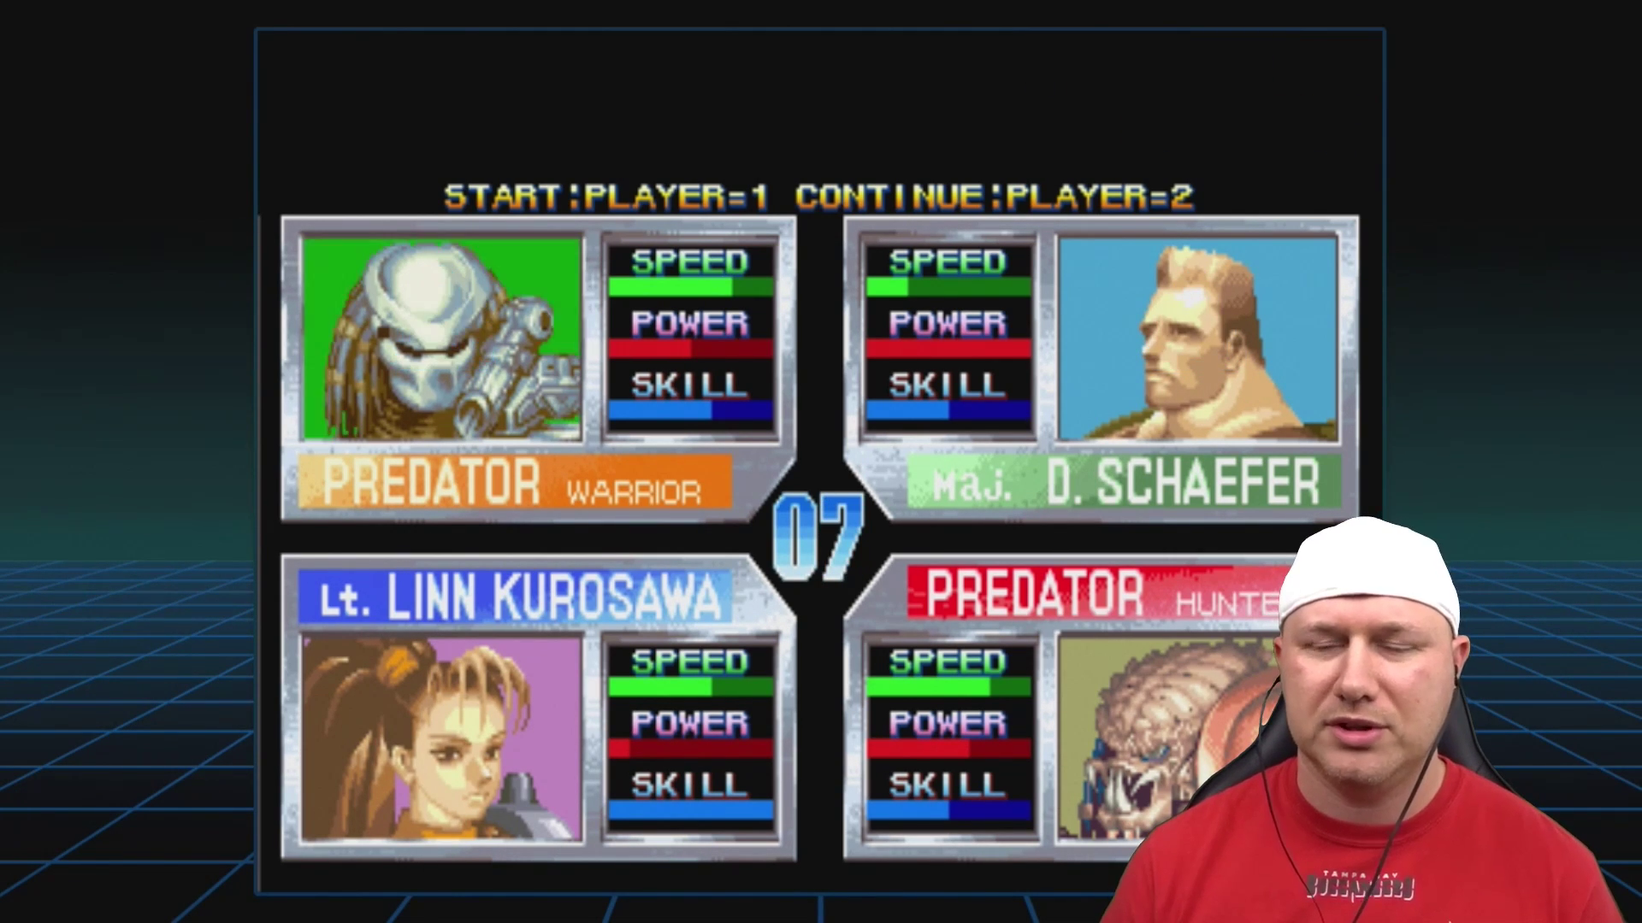
key(Return)
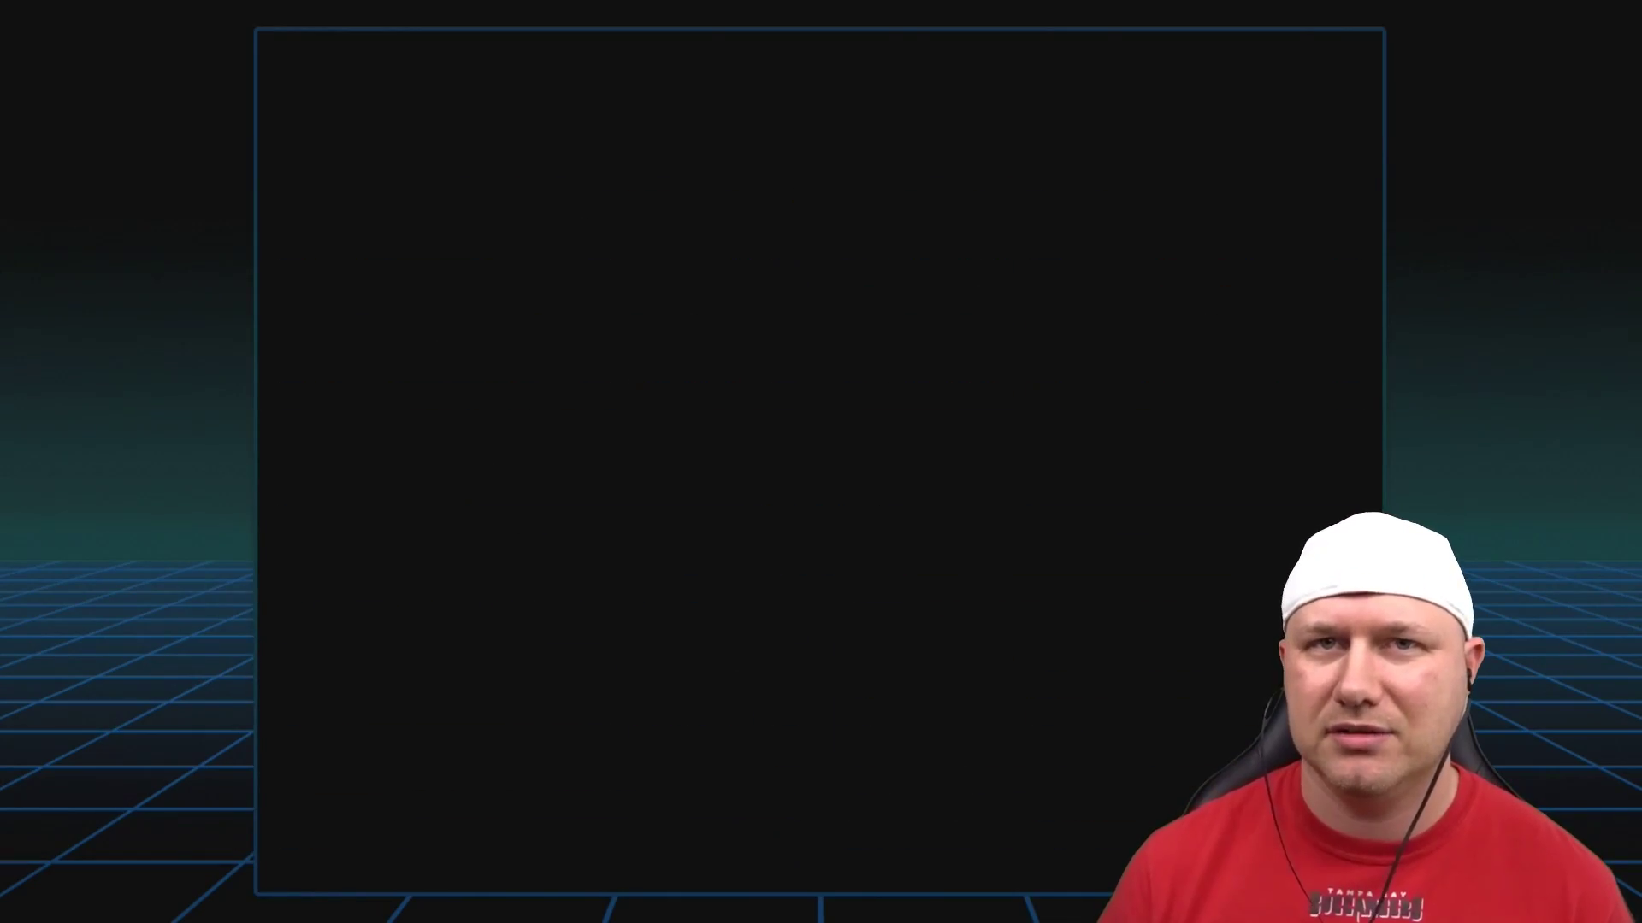